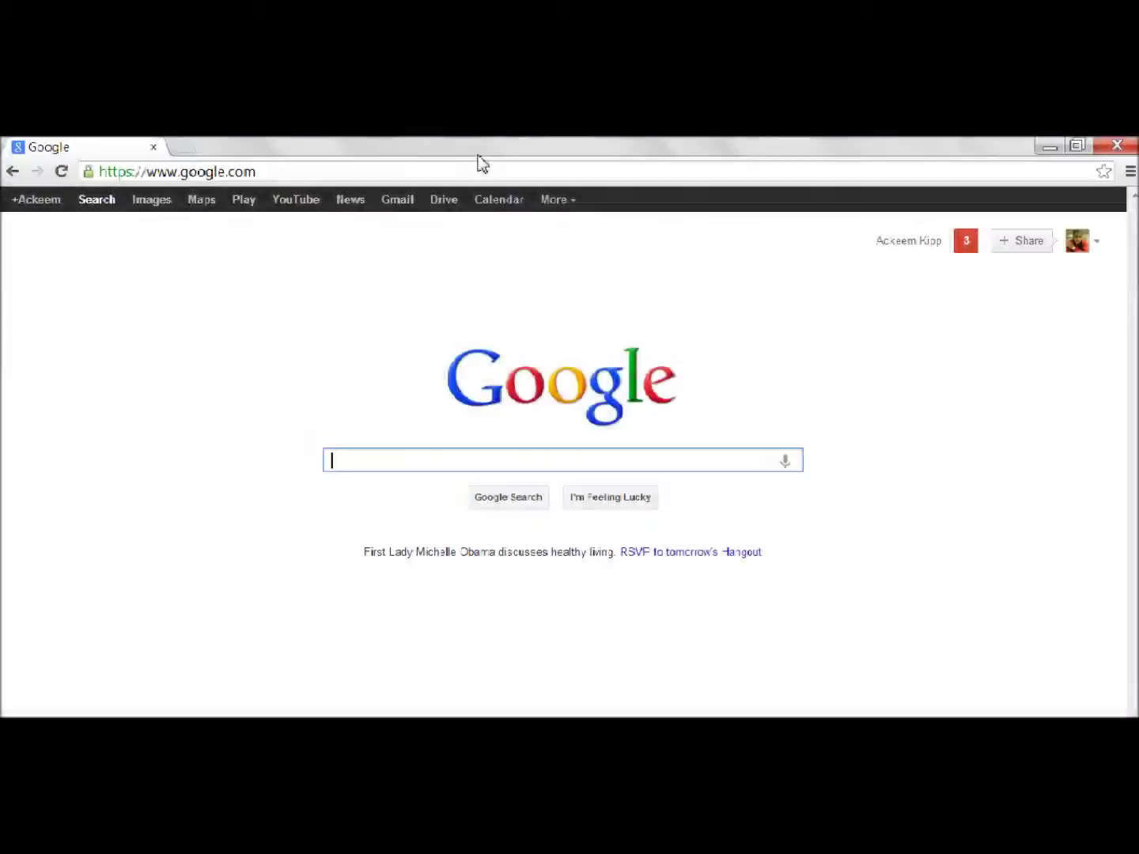
# - Load the adobe.com website from the browser's address bar
pyautogui.click(473, 169)
pyautogui.write('adobe.co')
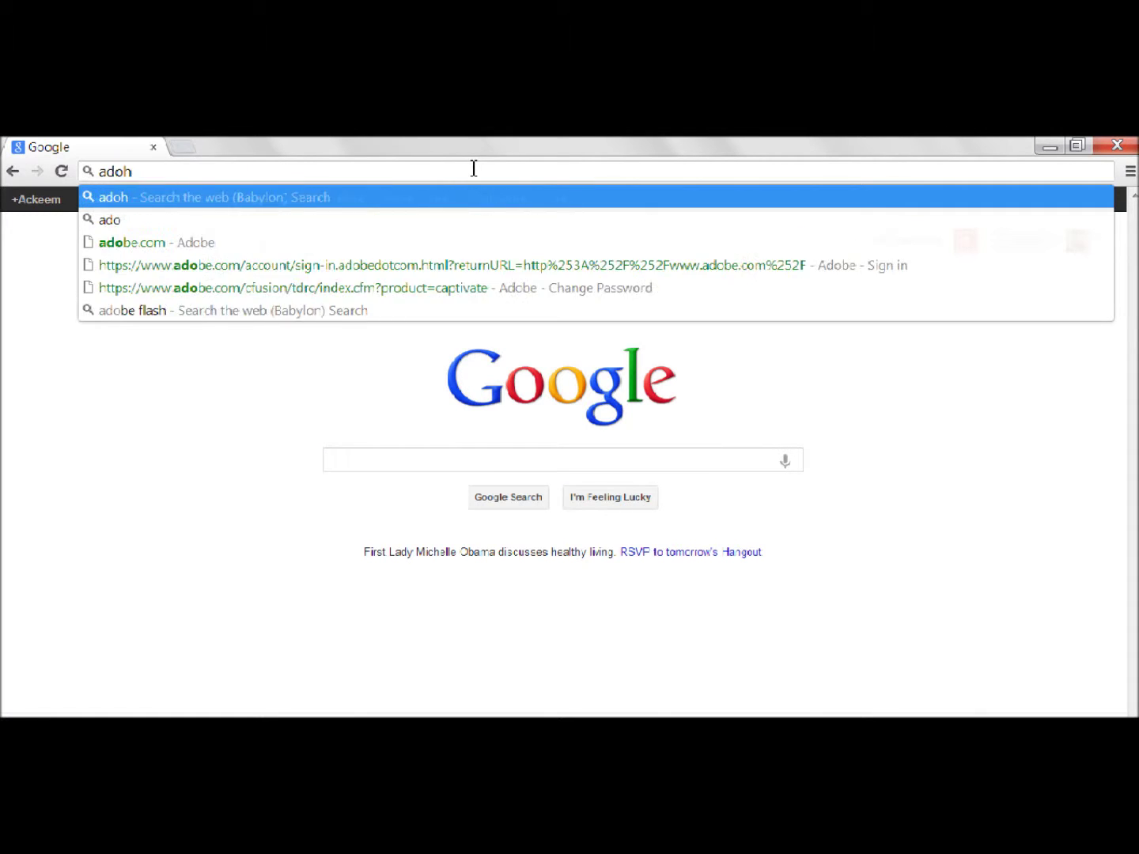
pyautogui.press('Return')
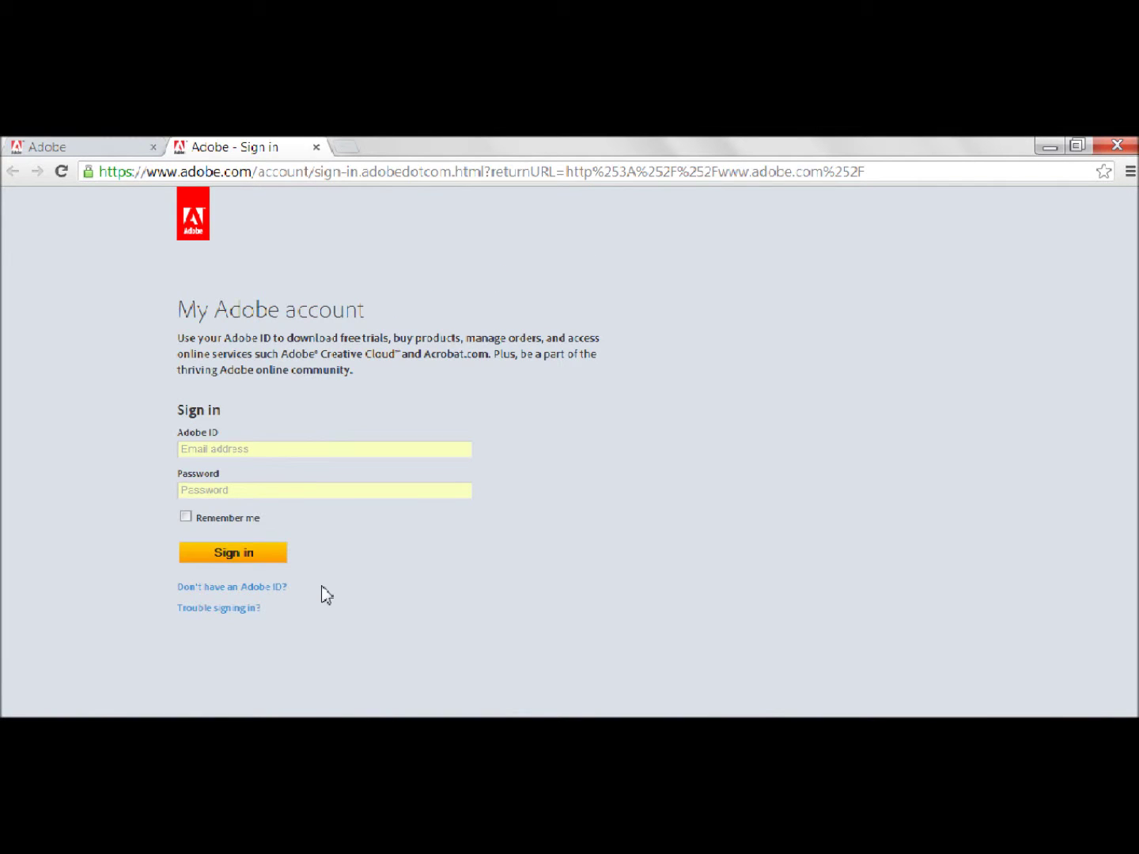
# - Start a new Adobe ID, entering the account e-mail address and password
pyautogui.click(280, 588)
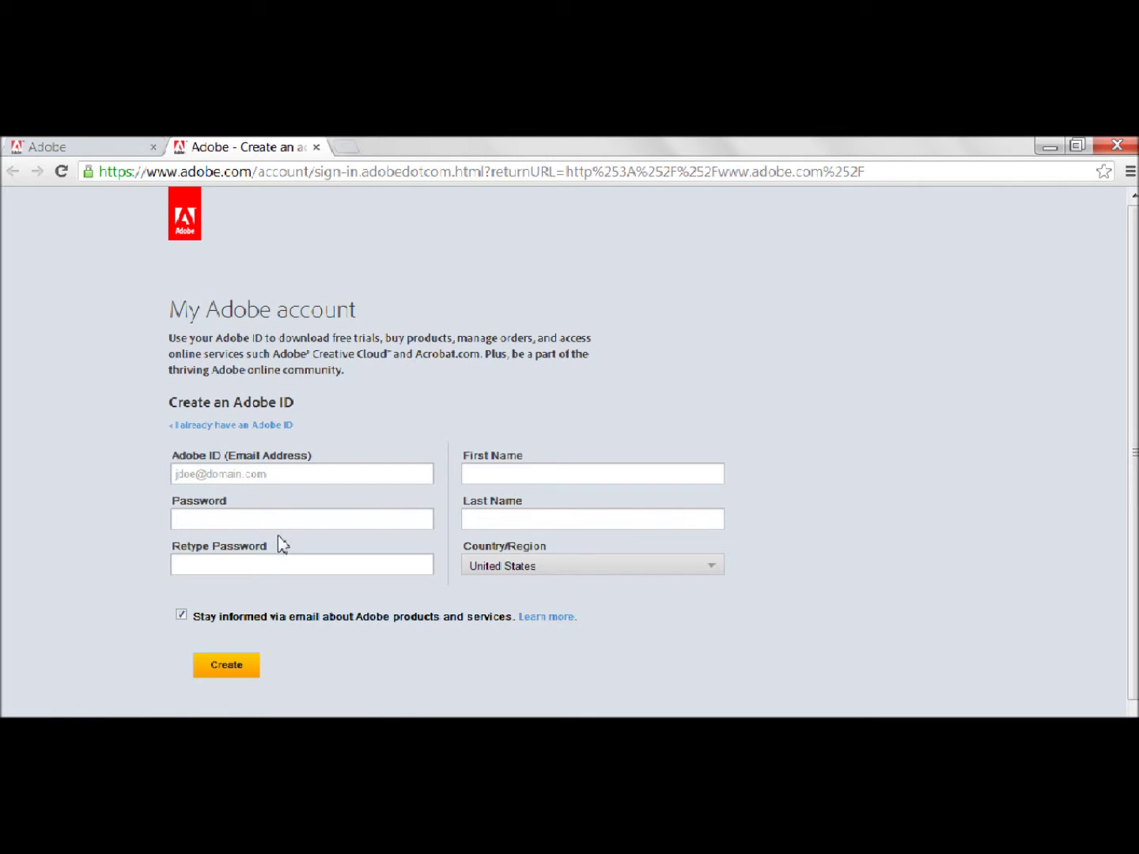
pyautogui.click(302, 482)
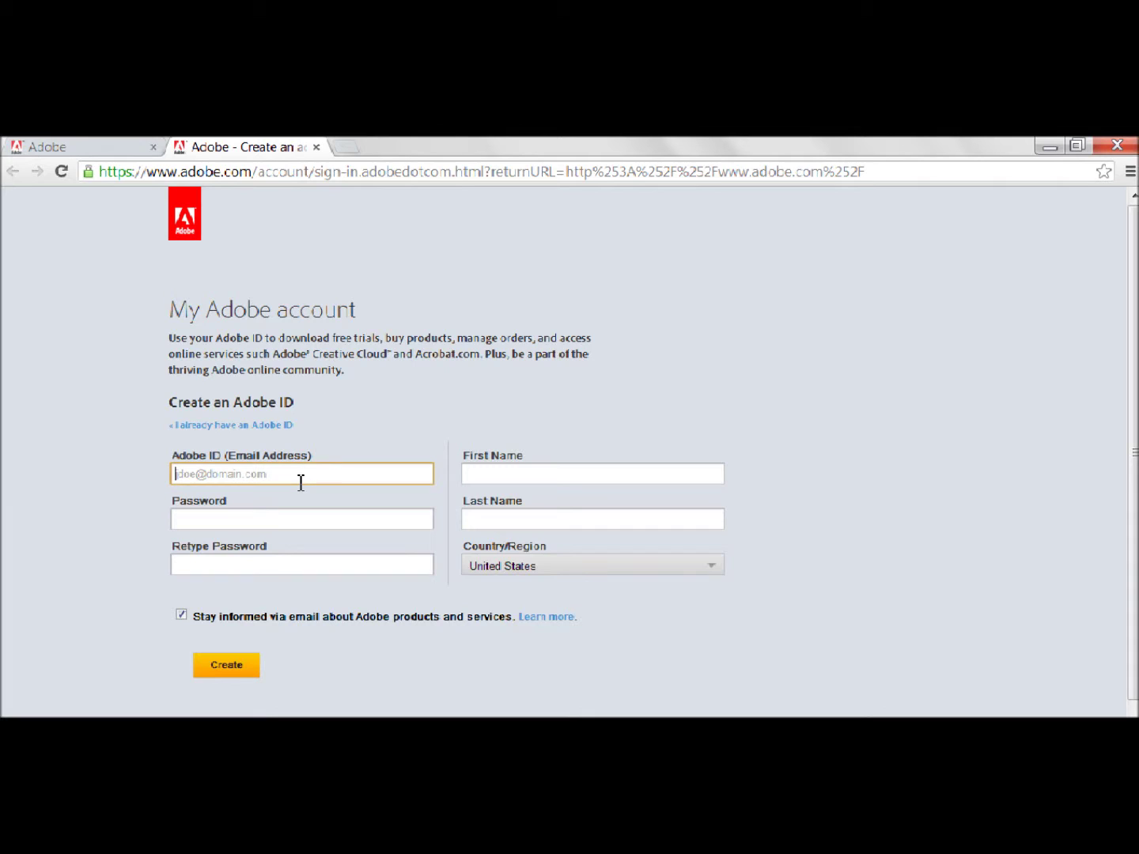
pyautogui.press('Tab')
pyautogui.write('•••••••')
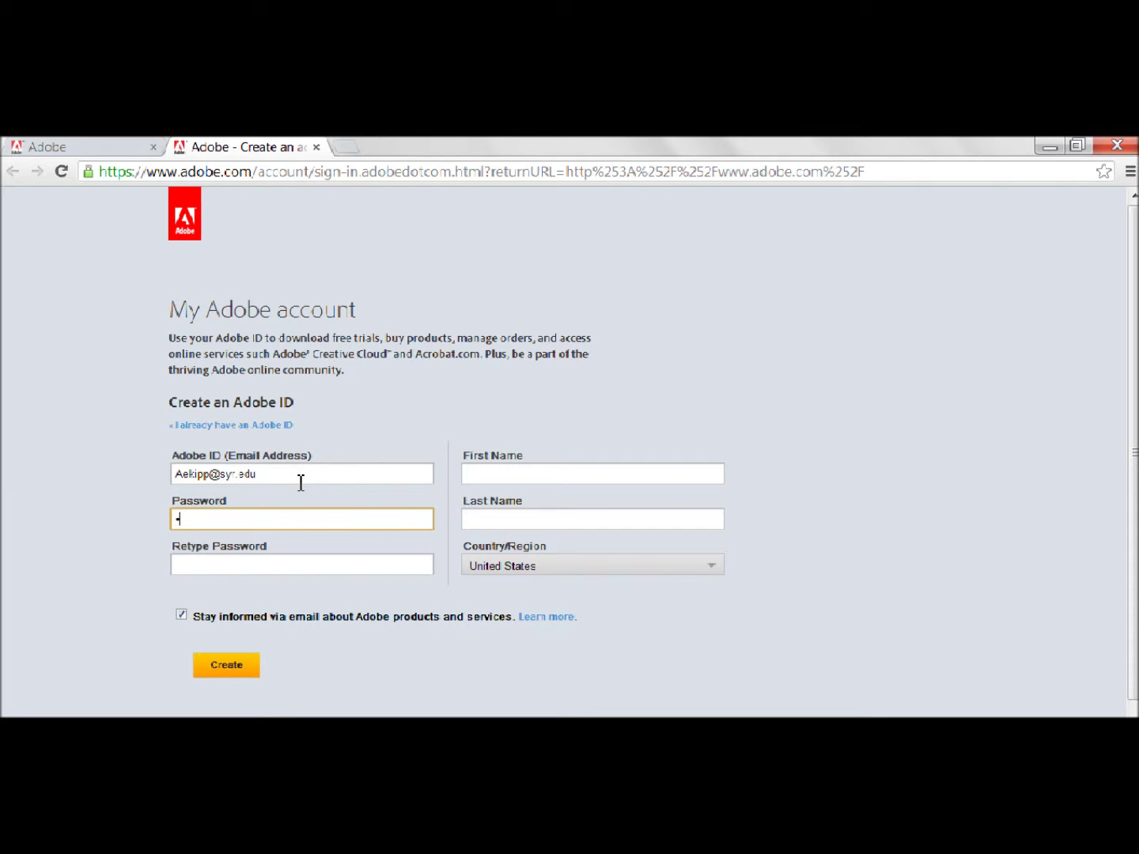
pyautogui.write('•')
pyautogui.press('Tab')
pyautogui.write('••••••••')
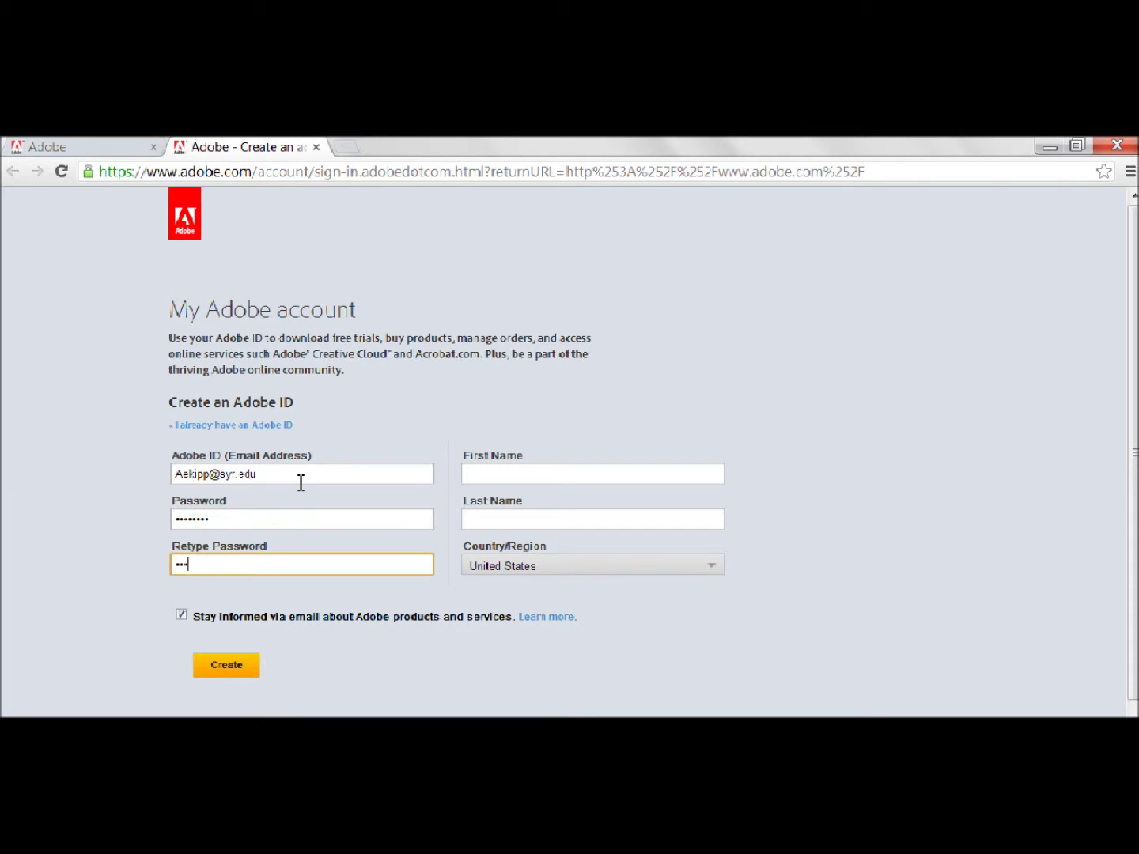
# - Fill in the user's first and last name and submit the new Adobe ID form
pyautogui.click(570, 466)
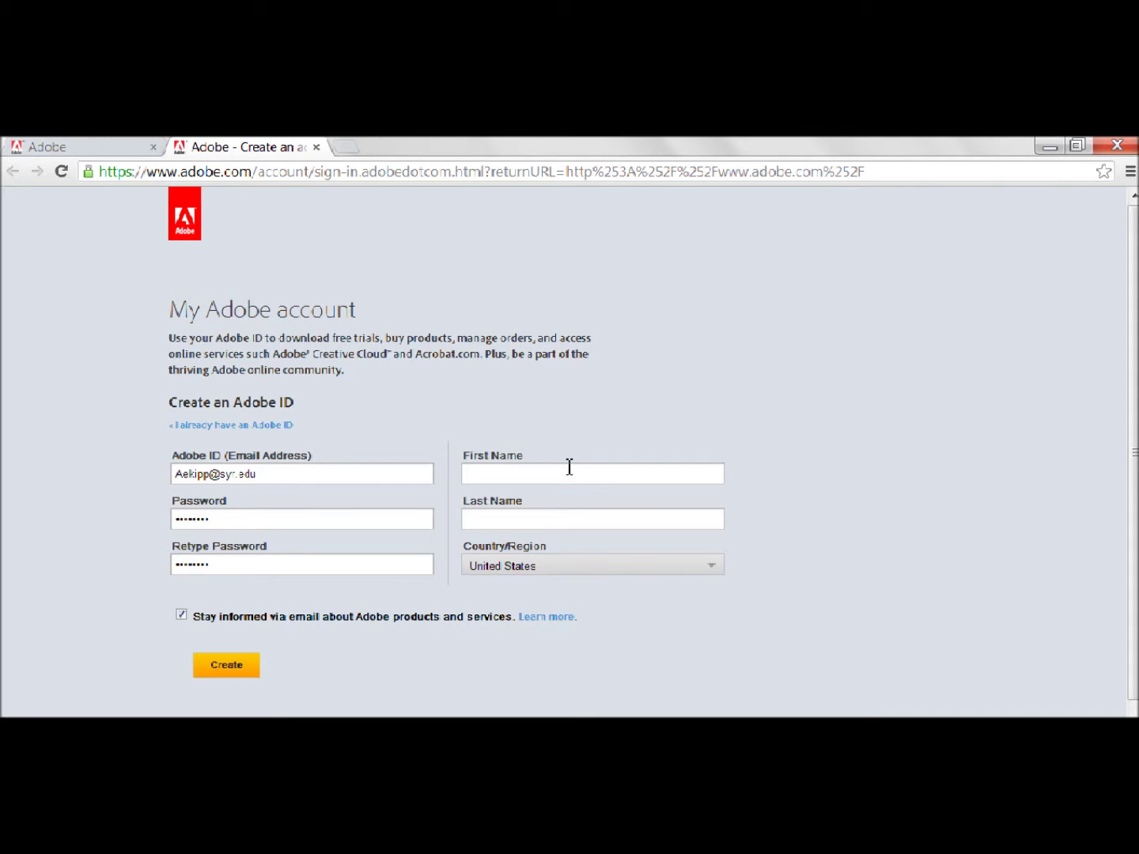
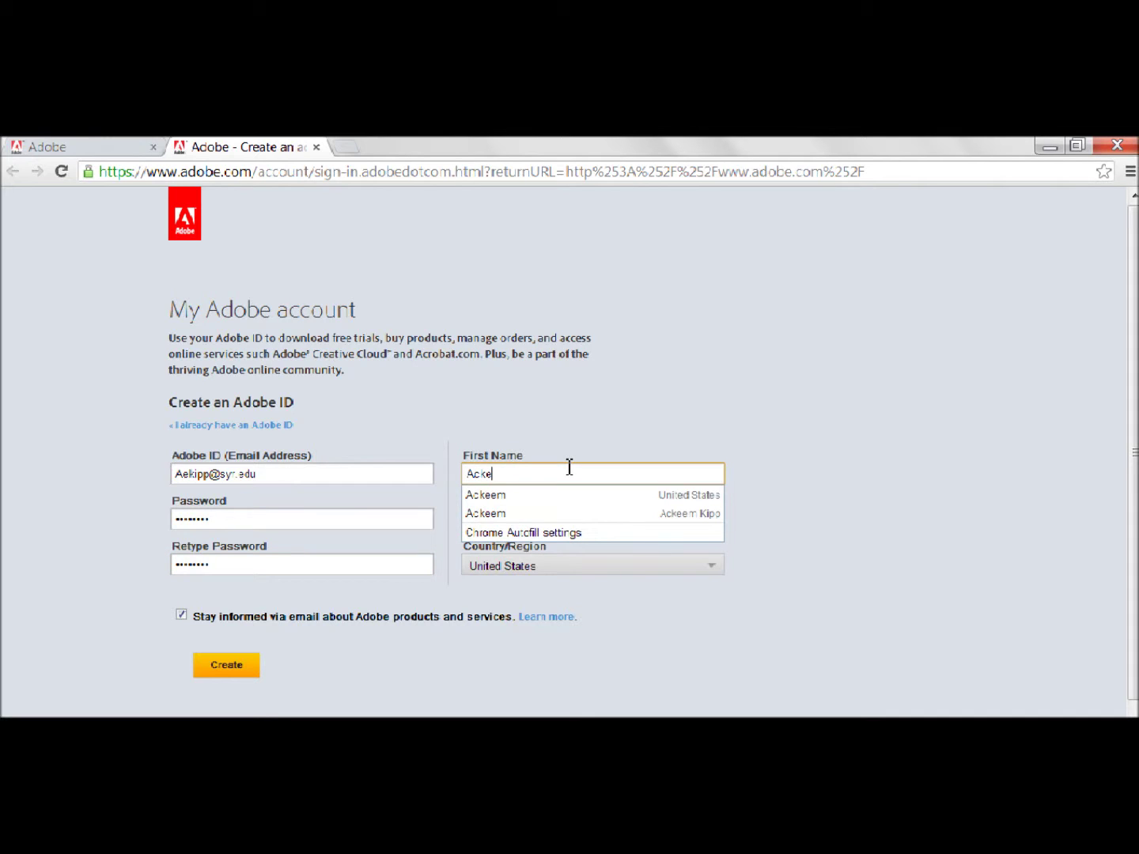
pyautogui.press('Tab')
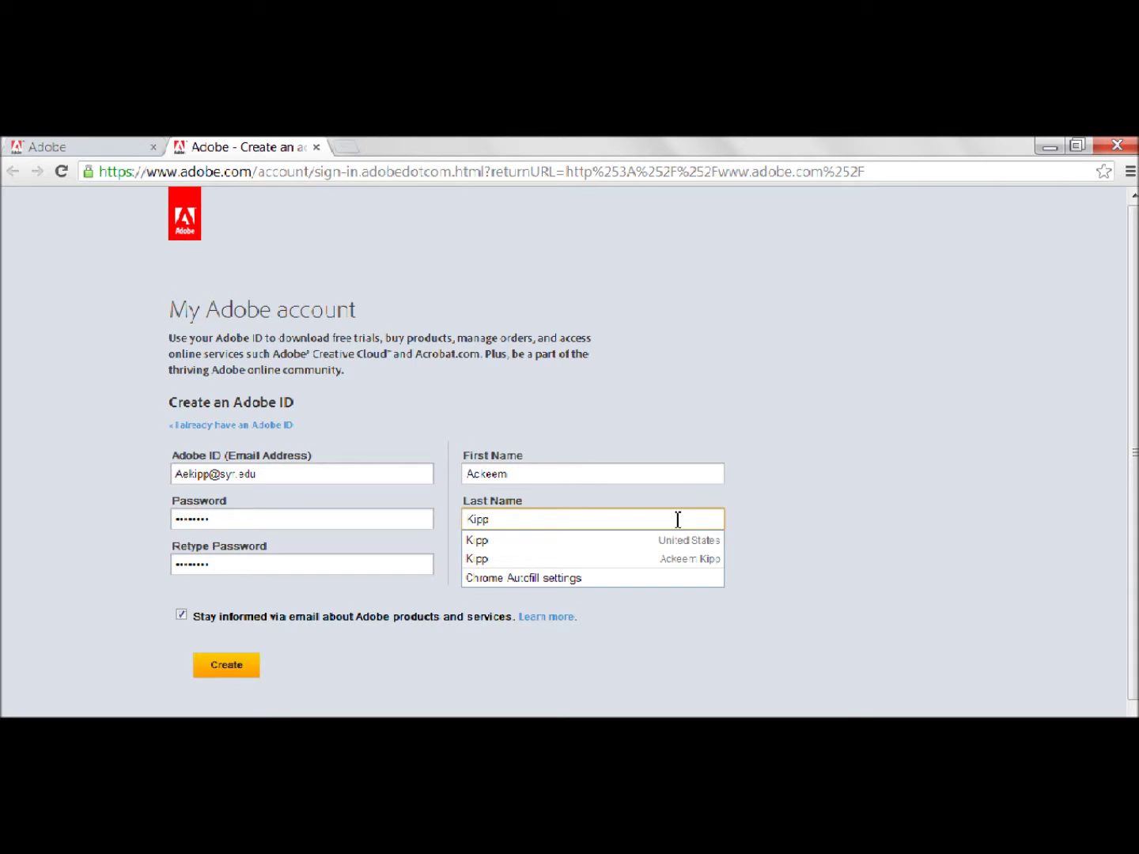
pyautogui.press('Down')
pyautogui.press('Return')
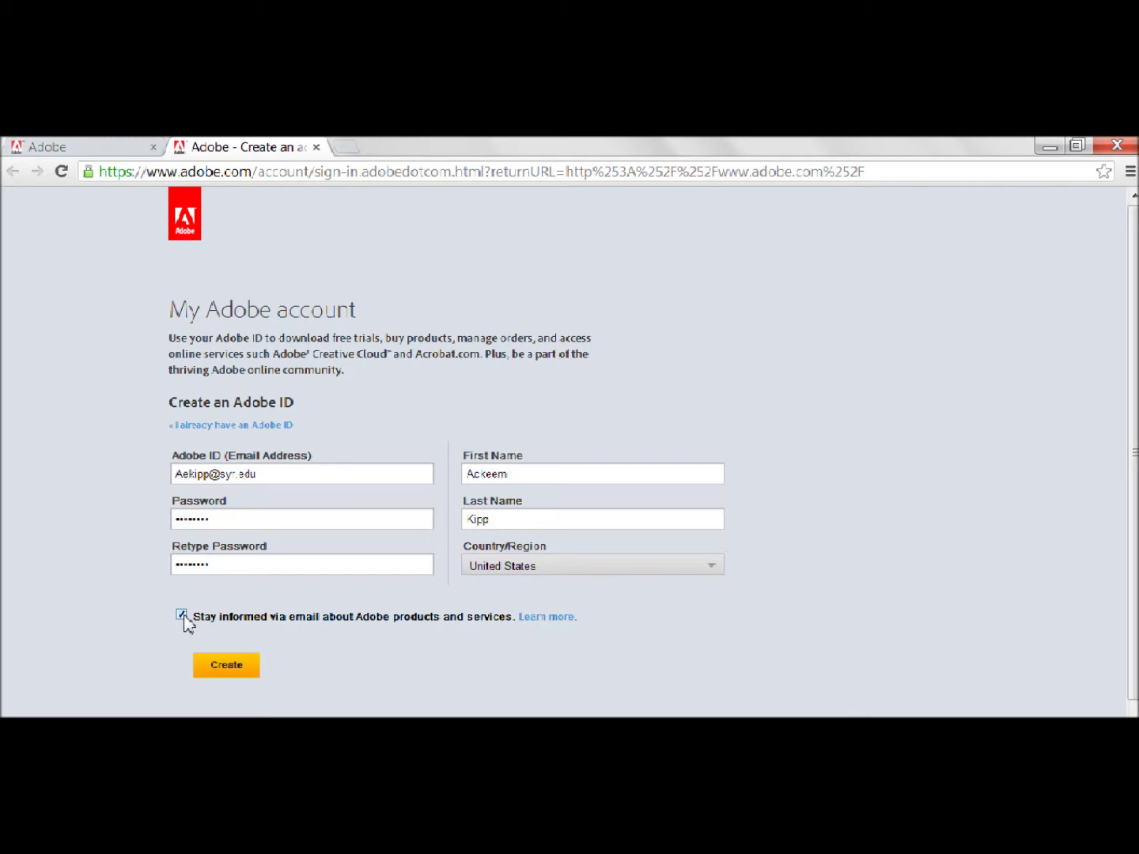
pyautogui.click(219, 673)
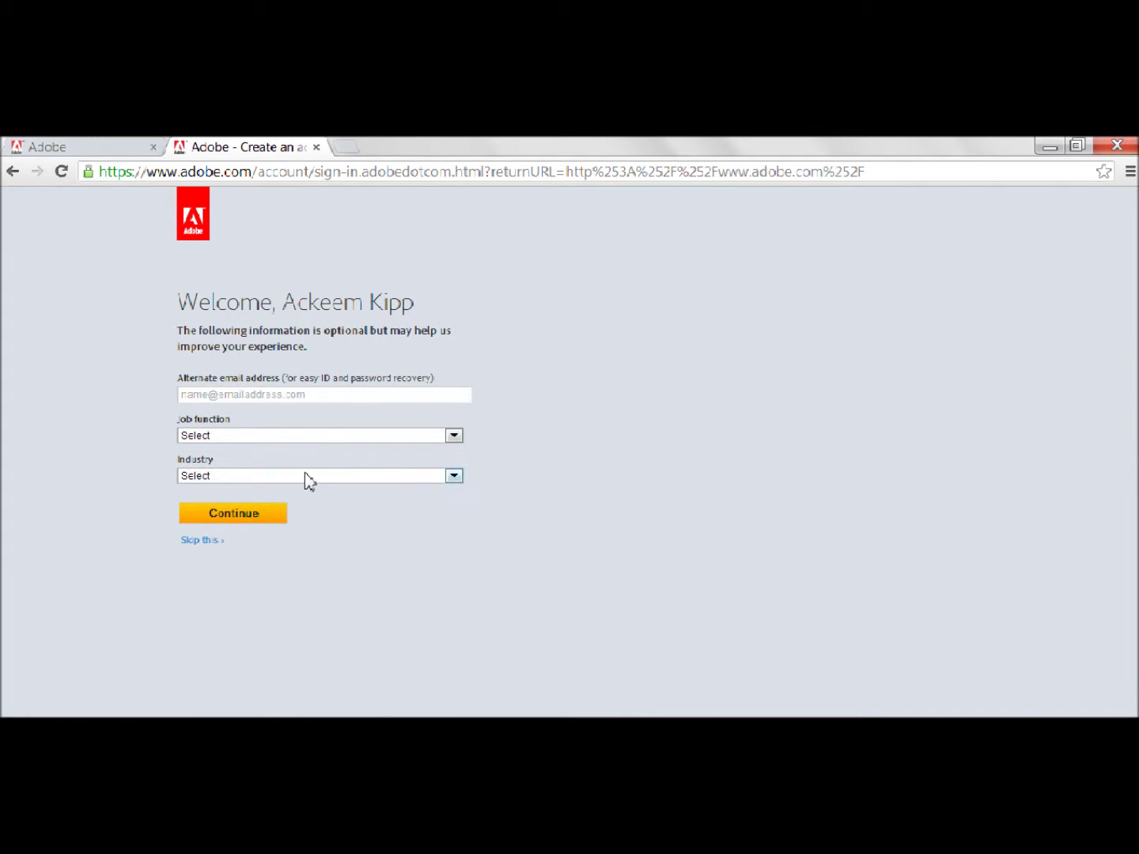
# - Skip the Welcome page questions, leaving alternate e-mail and job function blank
pyautogui.click(285, 395)
pyautogui.click(304, 439)
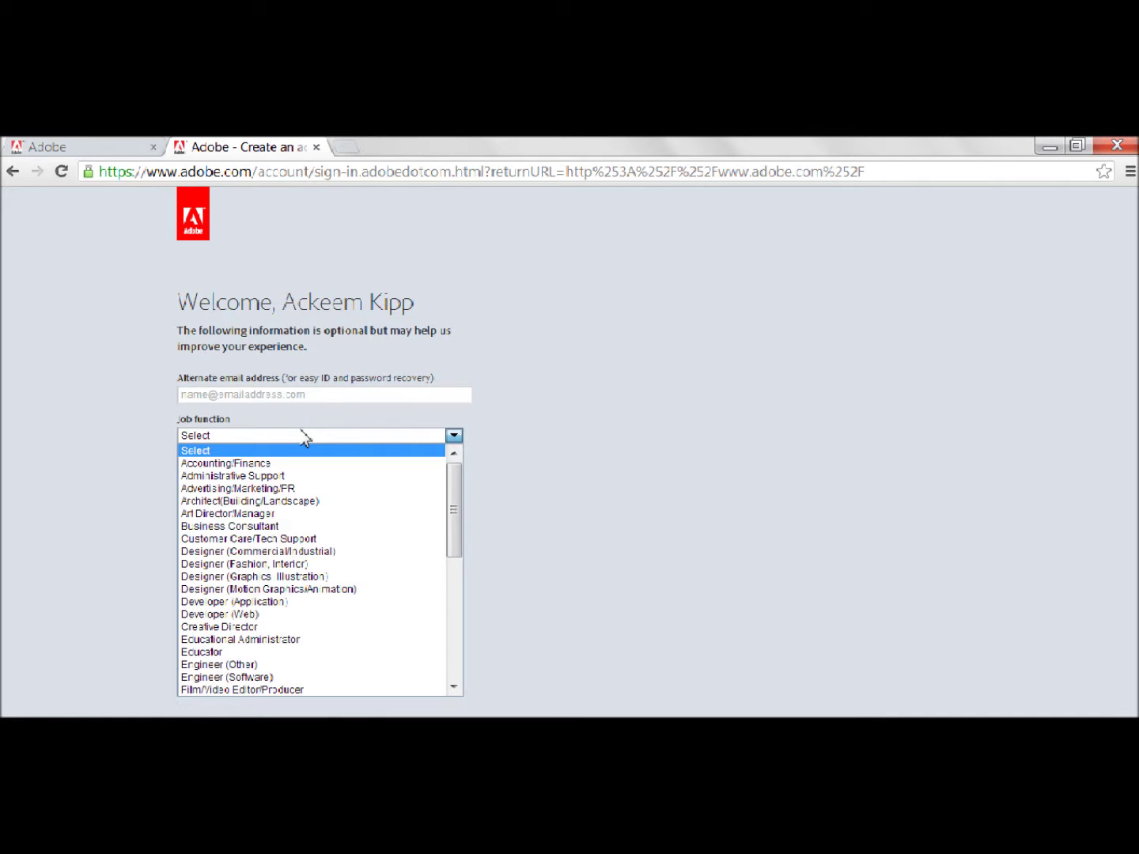
pyautogui.click(304, 437)
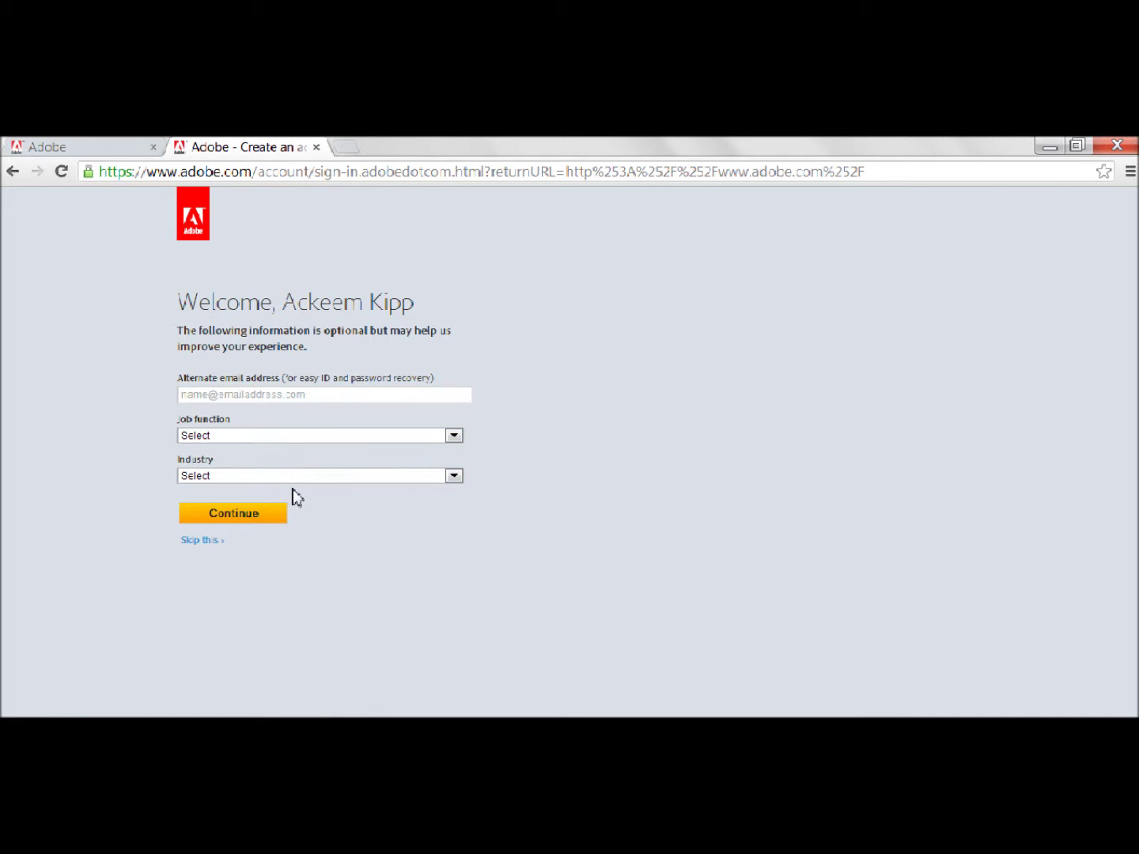
pyautogui.click(214, 542)
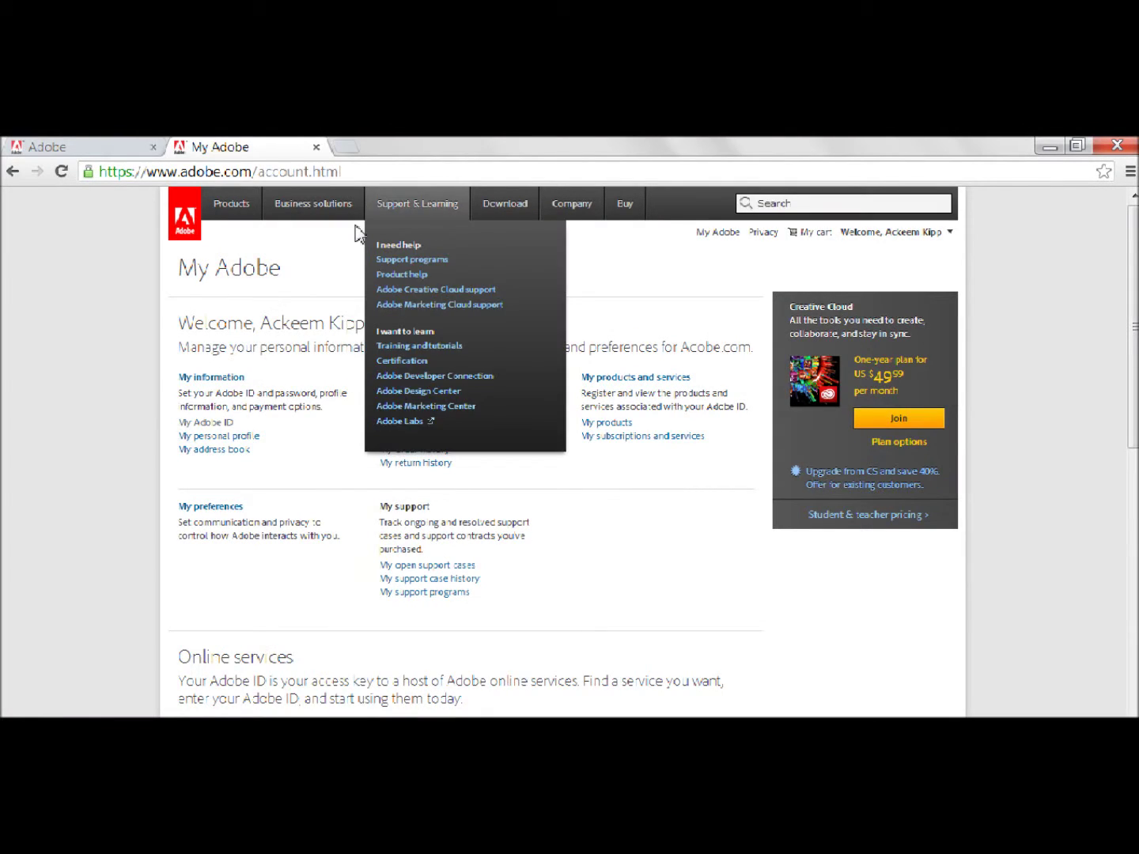
# - Go to Products > Photoshop and open Adobe Photoshop Express under Online and mobile app
pyautogui.moveTo(247, 208)
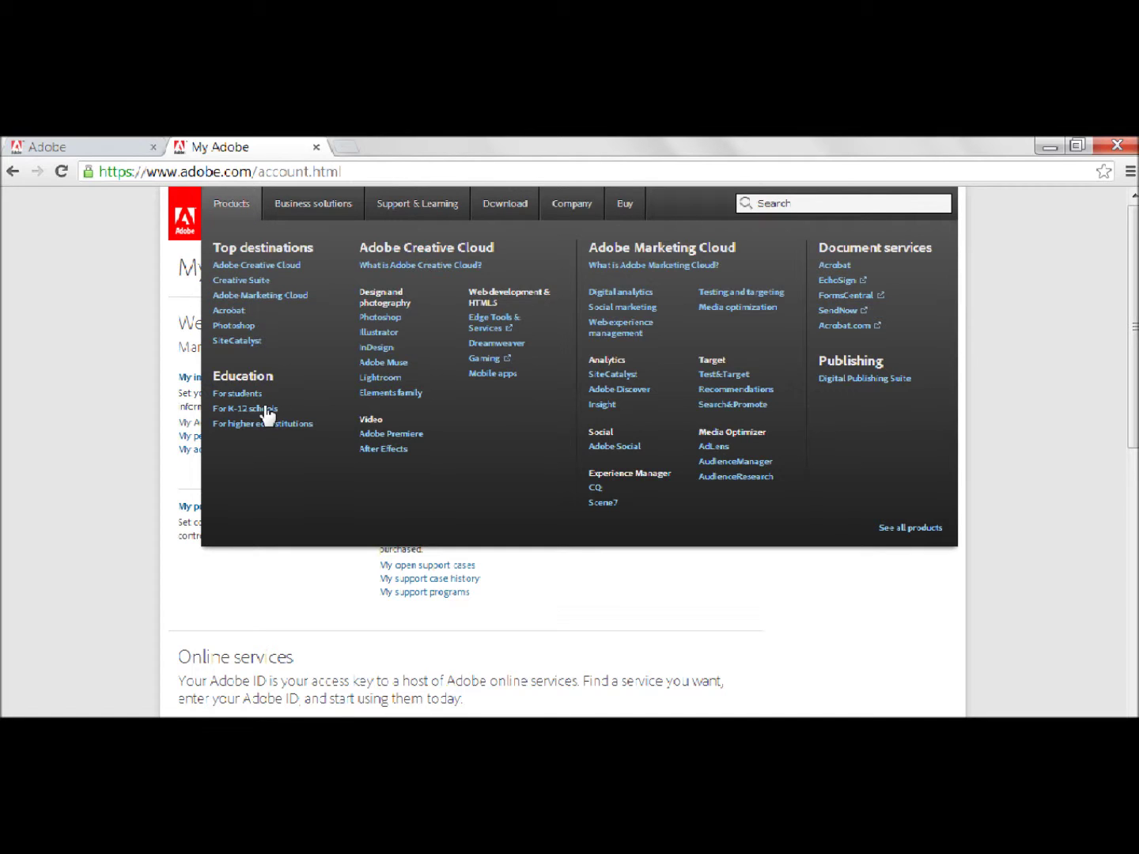
pyautogui.click(391, 319)
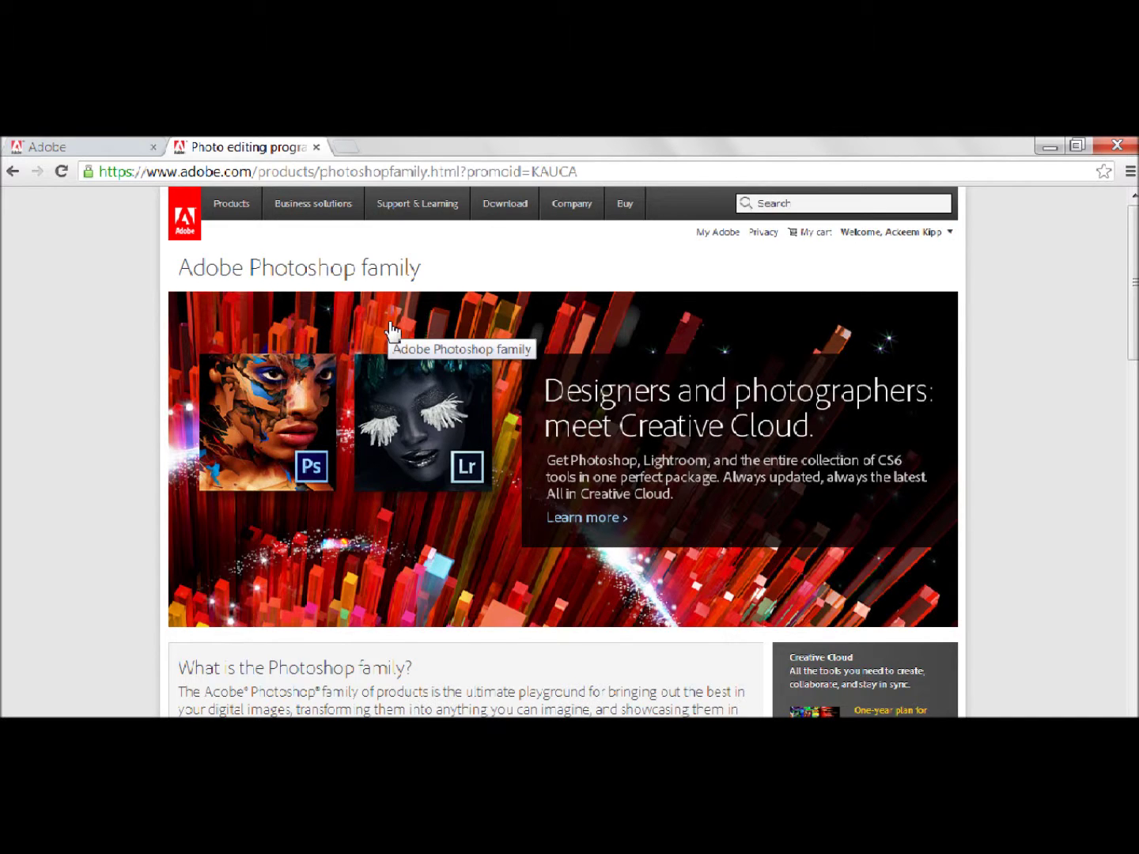
pyautogui.scroll(-4, 391, 326)
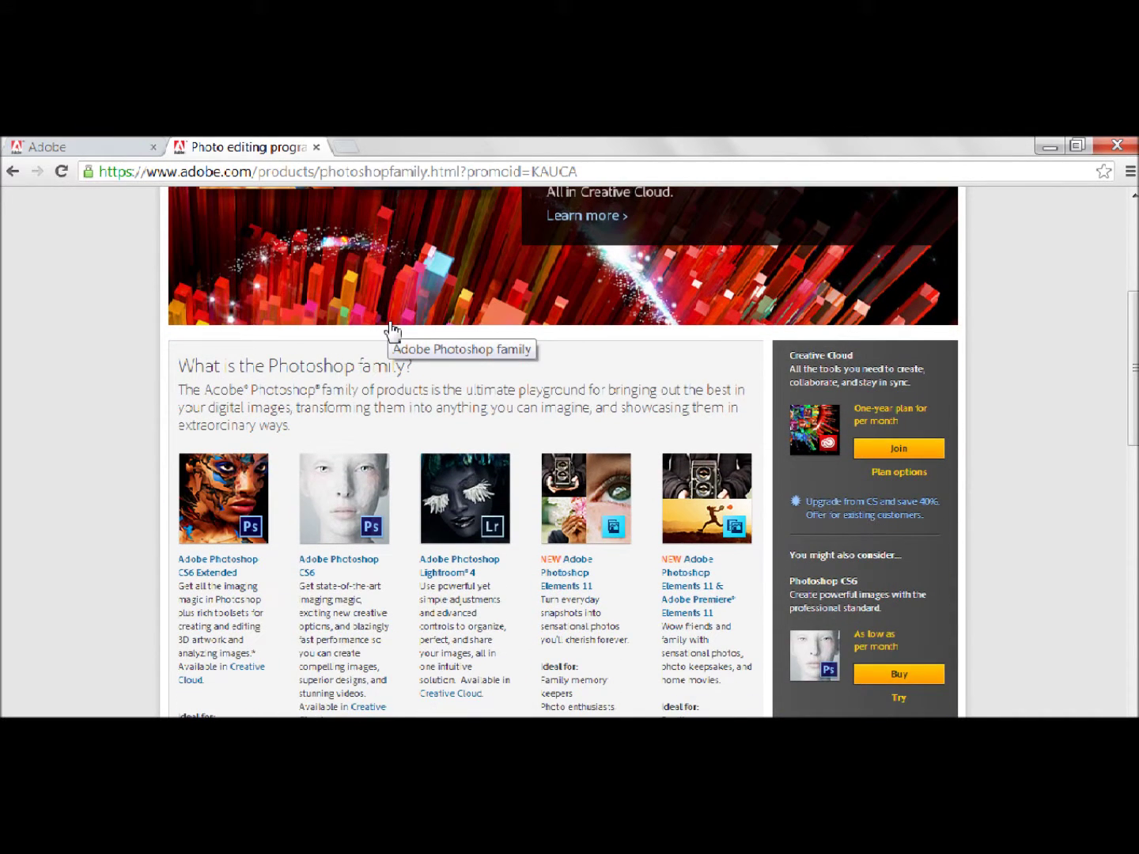
pyautogui.scroll(-2, 391, 326)
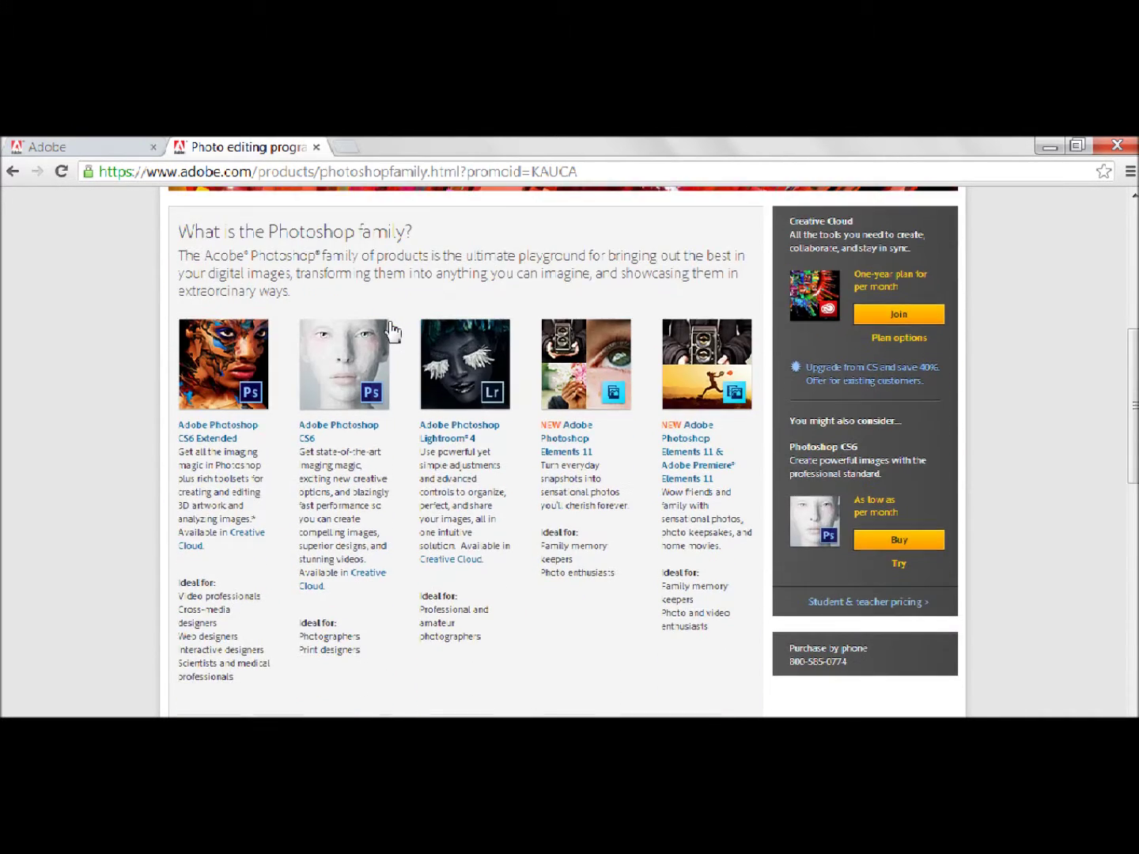
pyautogui.scroll(2, 391, 326)
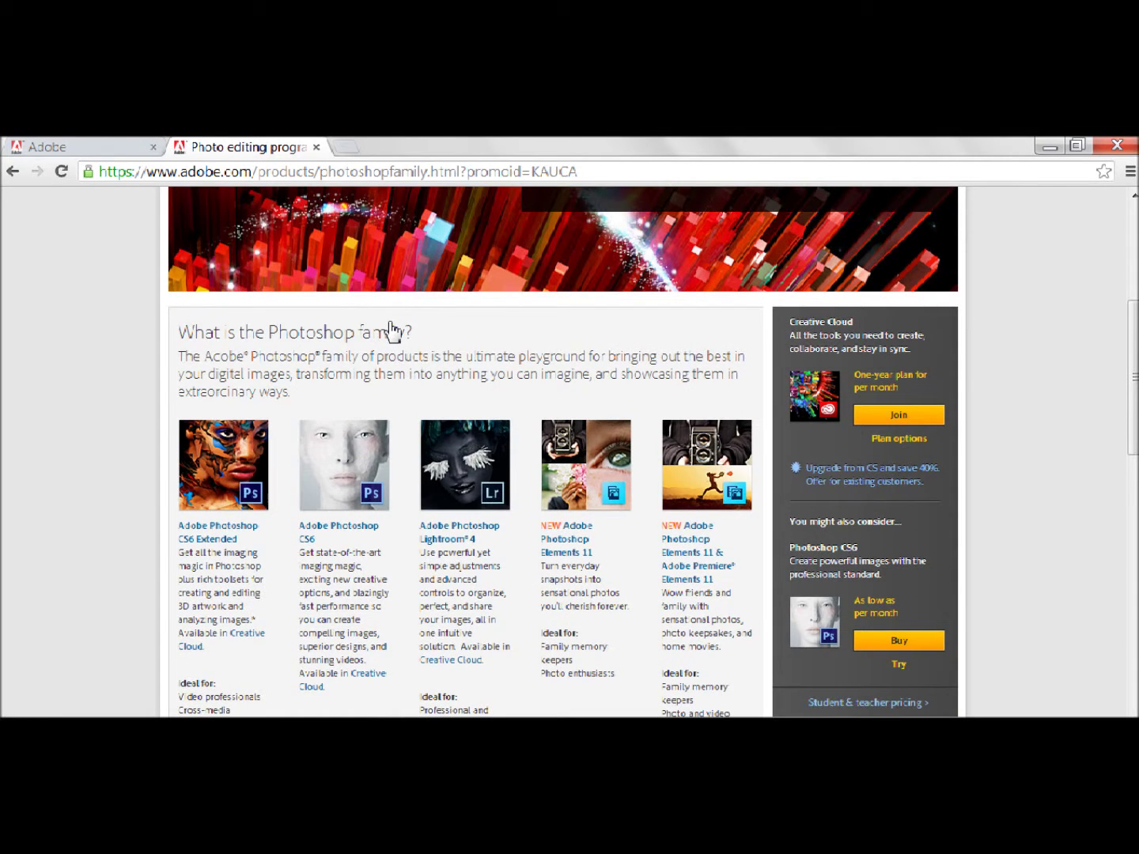
pyautogui.scroll(-1, 390, 325)
pyautogui.scroll(-1, 391, 326)
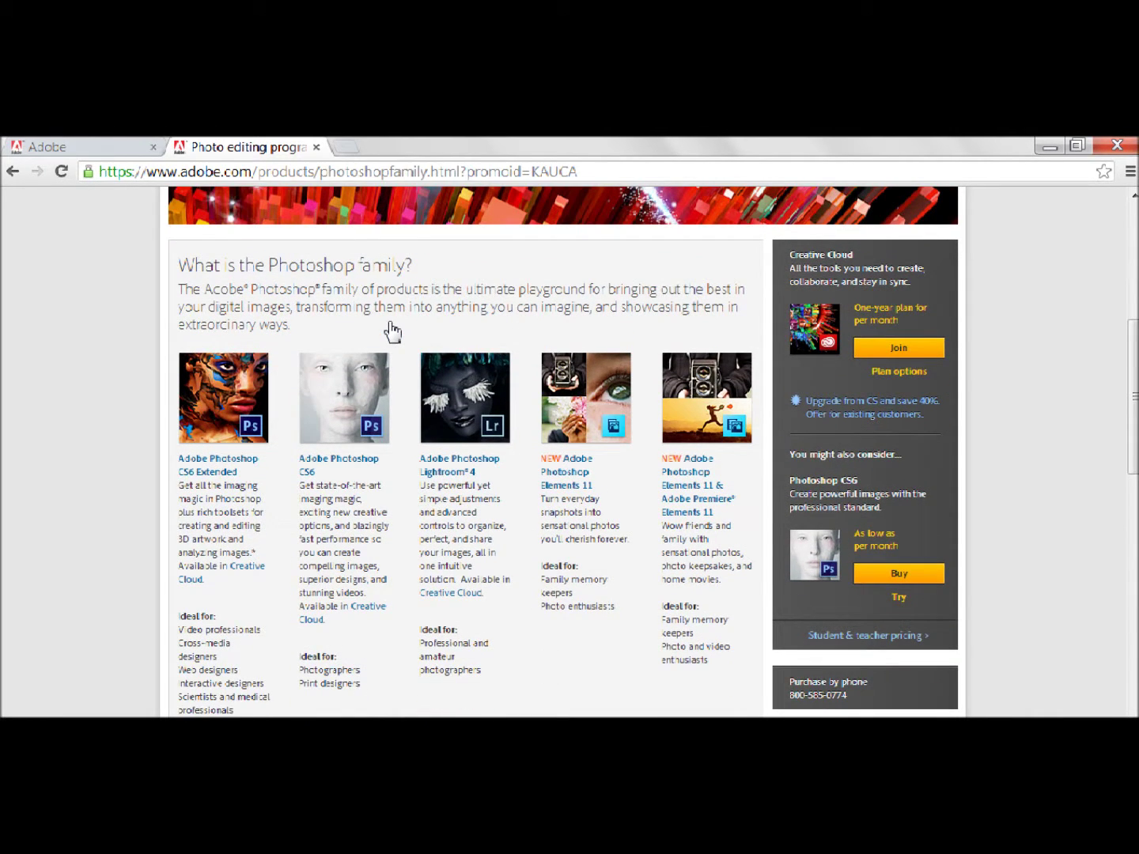
pyautogui.scroll(-3, 391, 326)
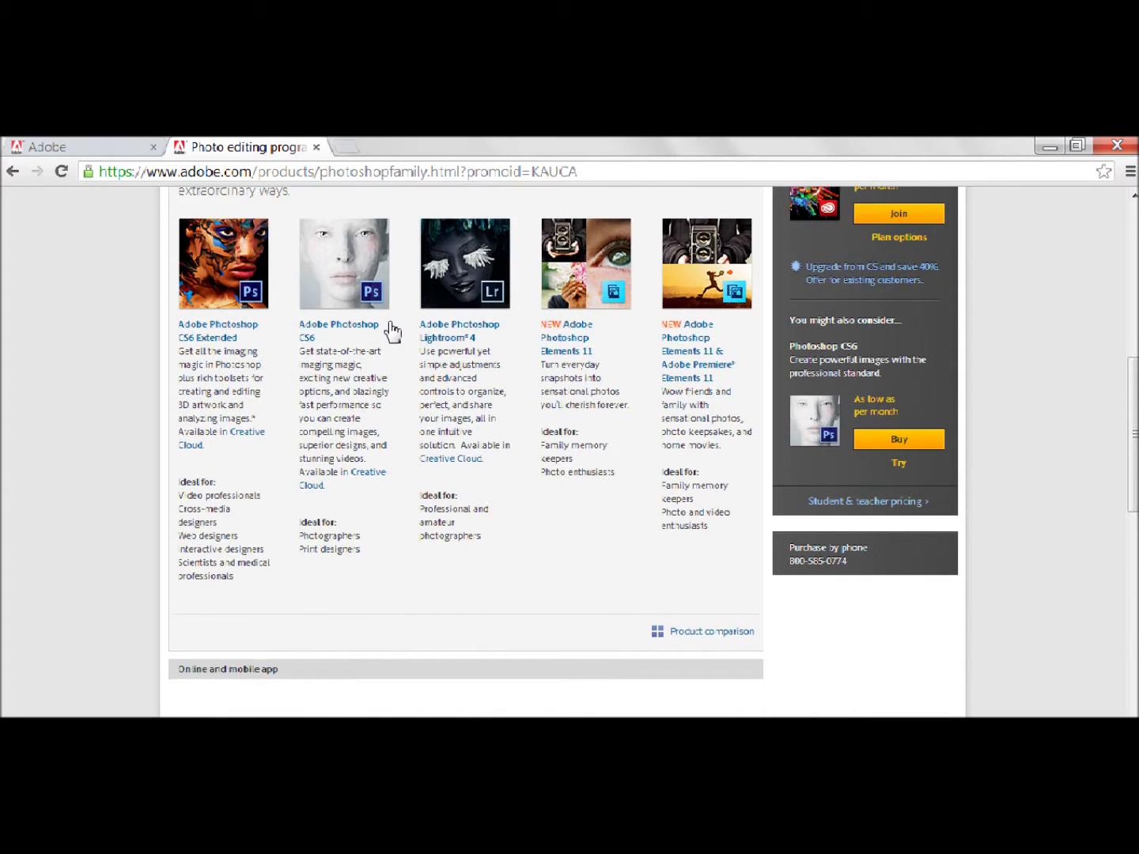
pyautogui.scroll(-2, 390, 326)
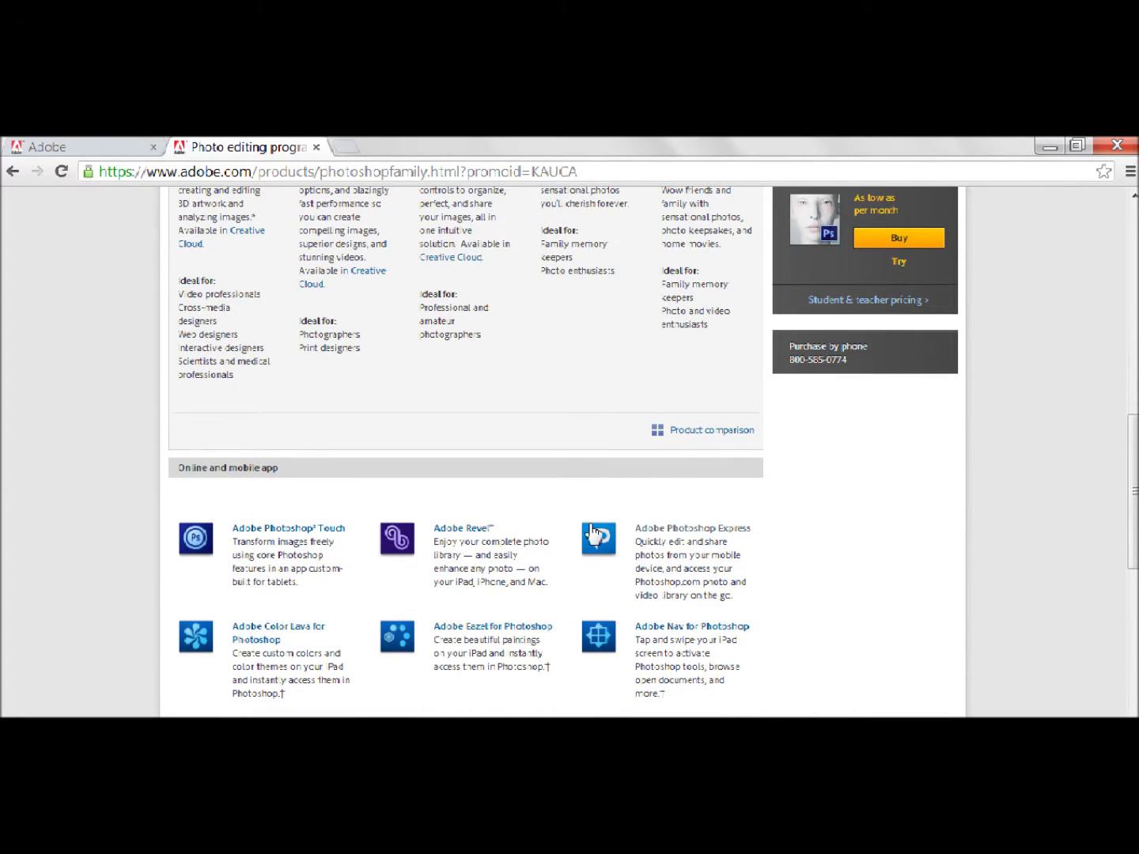
pyautogui.click(724, 537)
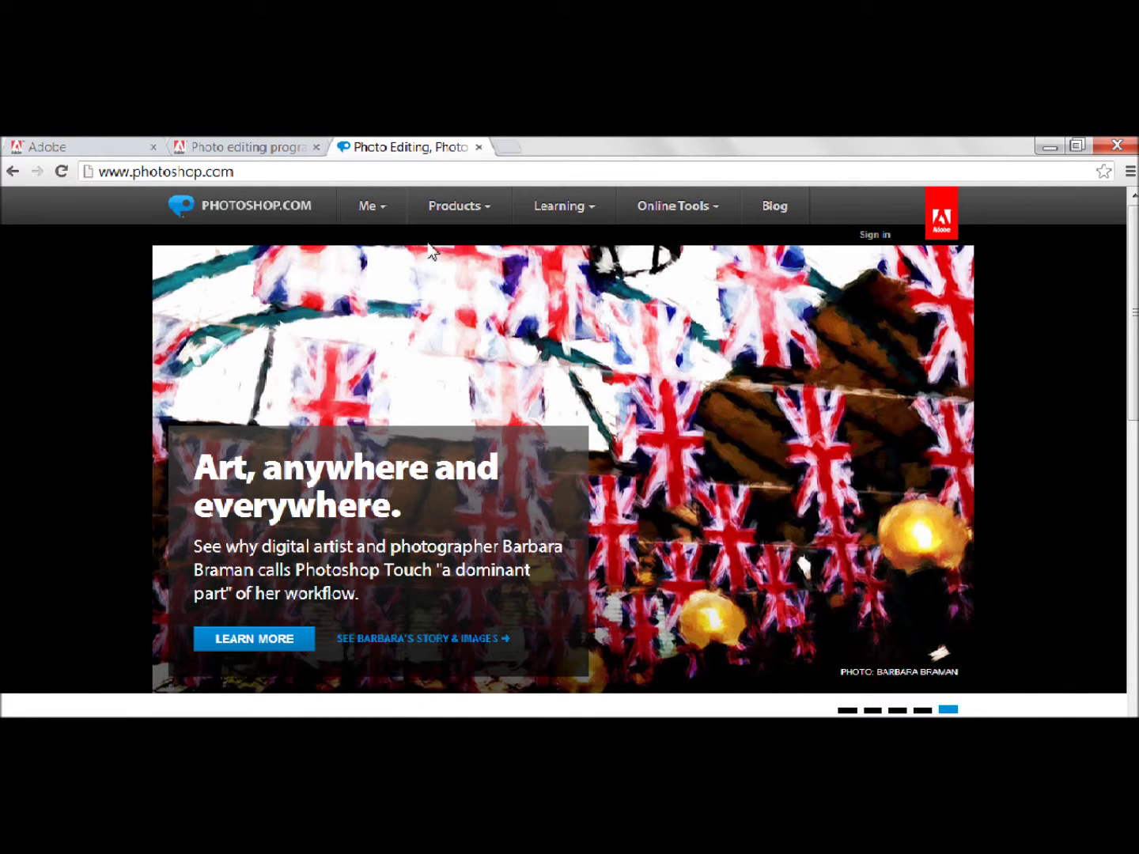
# - Go to Me > My home and sign in with the saved account e-mail and password
pyautogui.moveTo(394, 211)
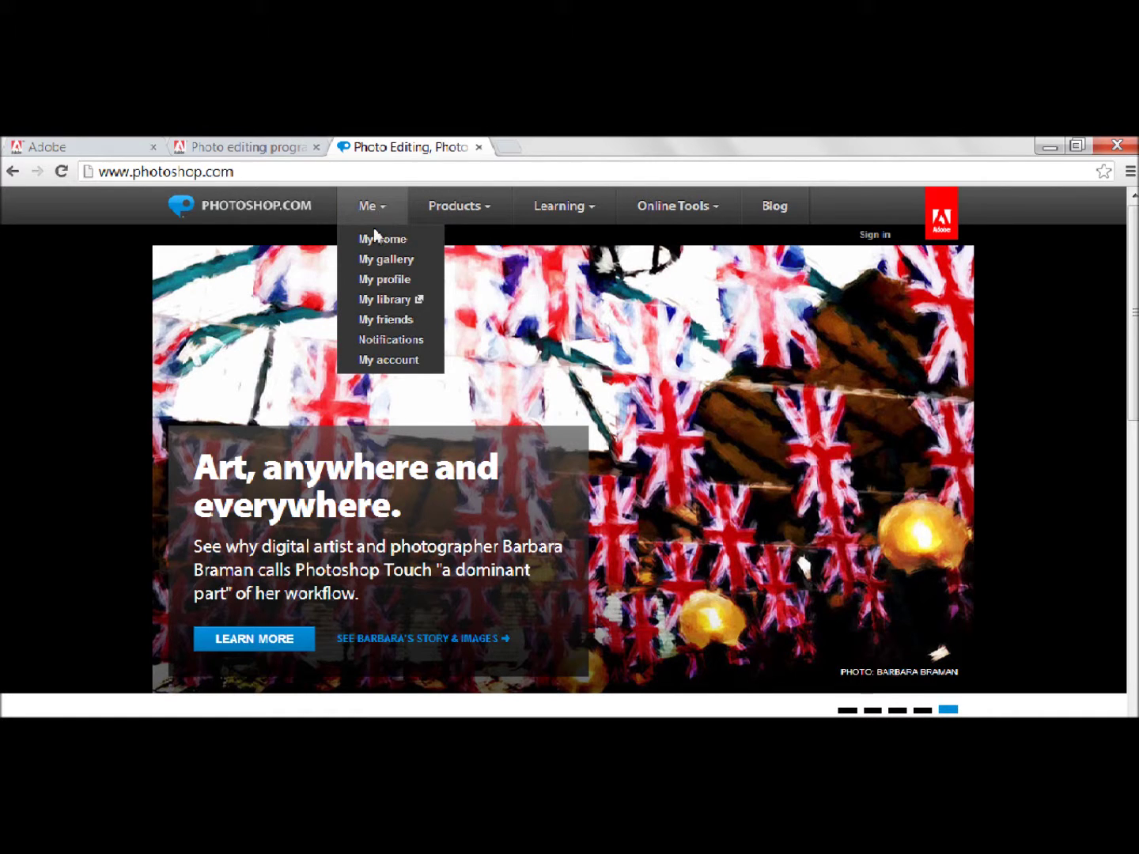
pyautogui.click(377, 245)
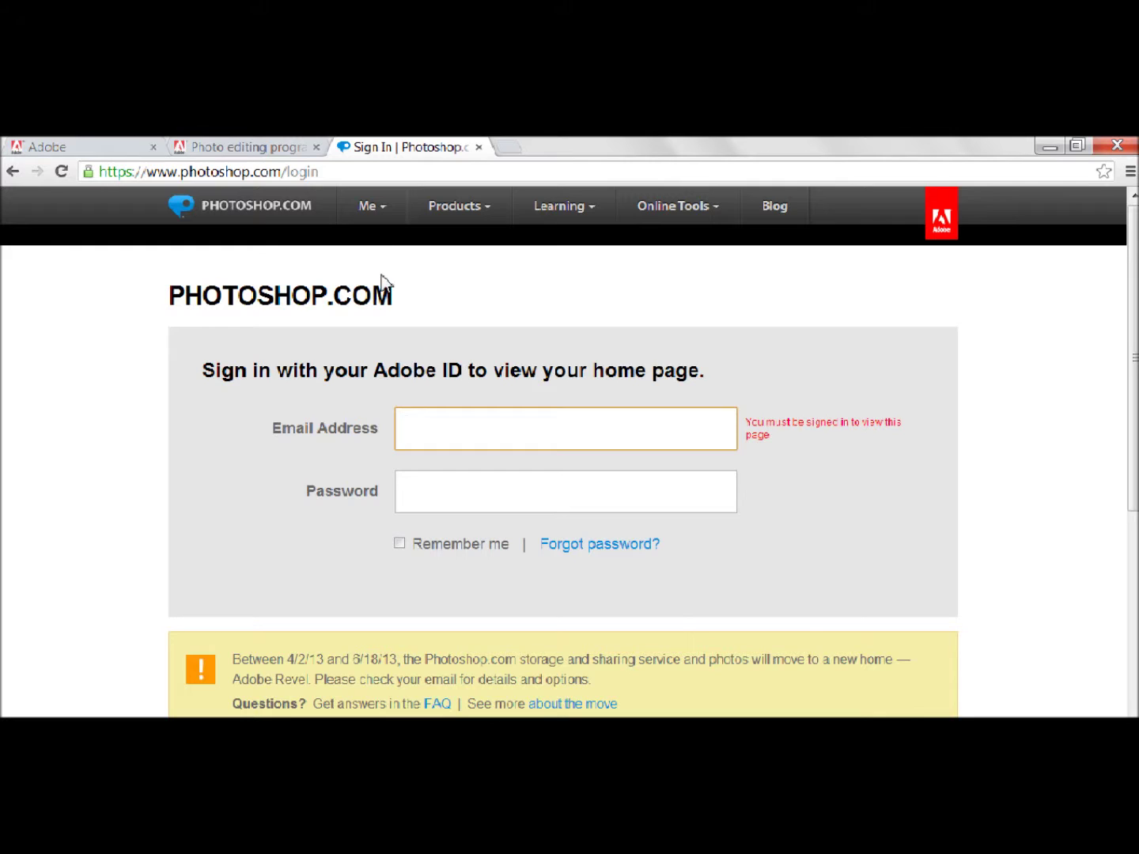
pyautogui.click(458, 442)
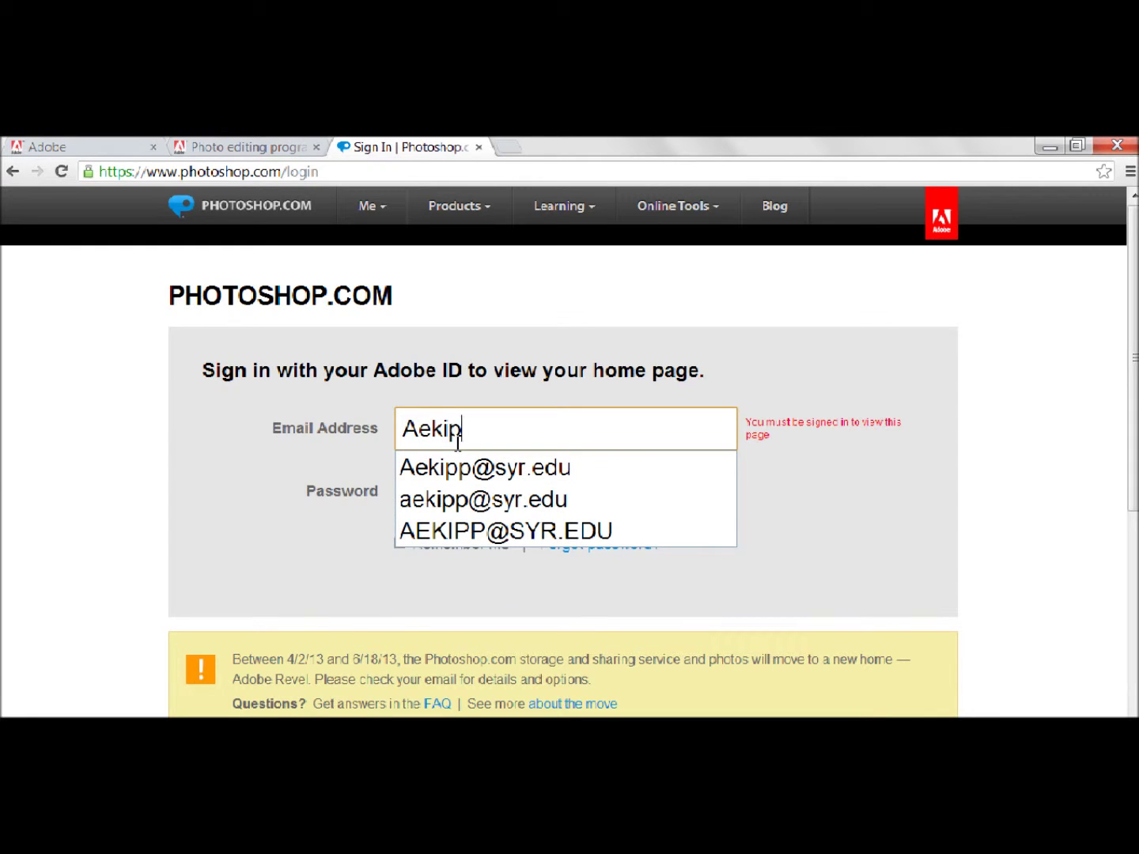
pyautogui.click(474, 467)
pyautogui.click(484, 496)
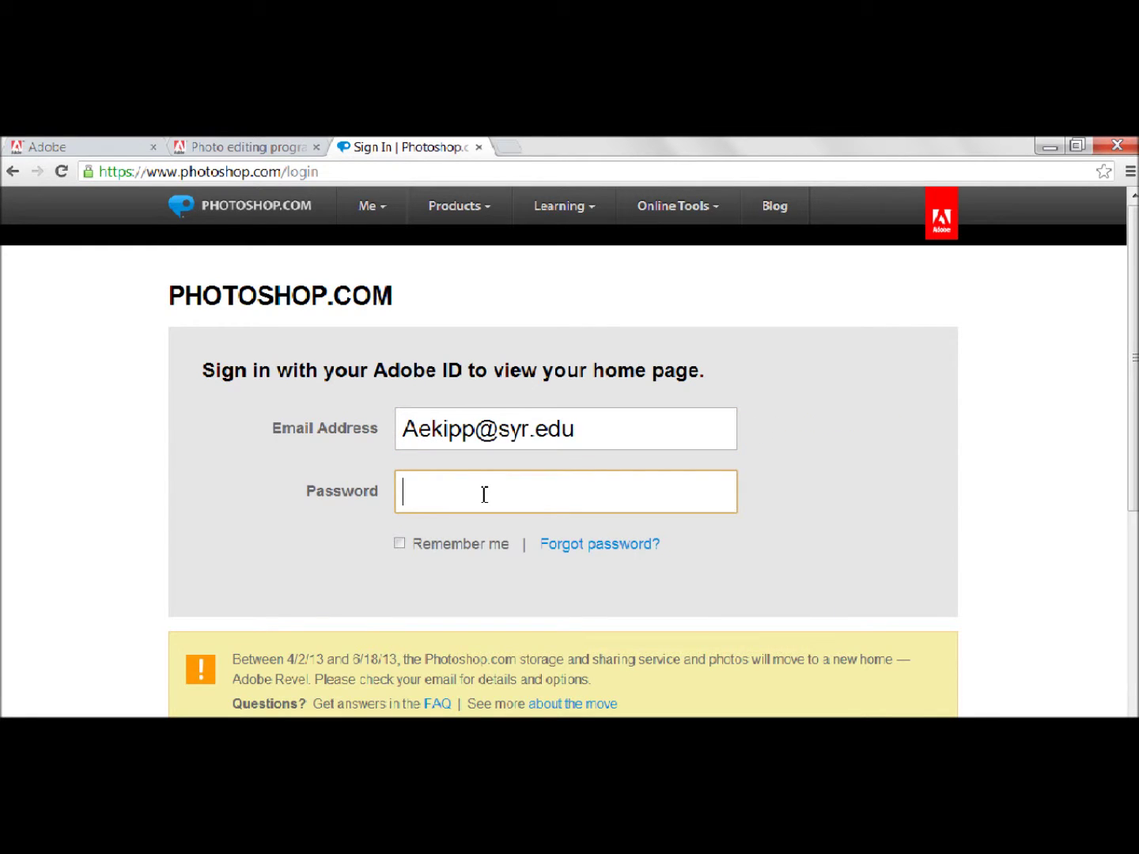
pyautogui.write('••••••••')
pyautogui.press('Return')
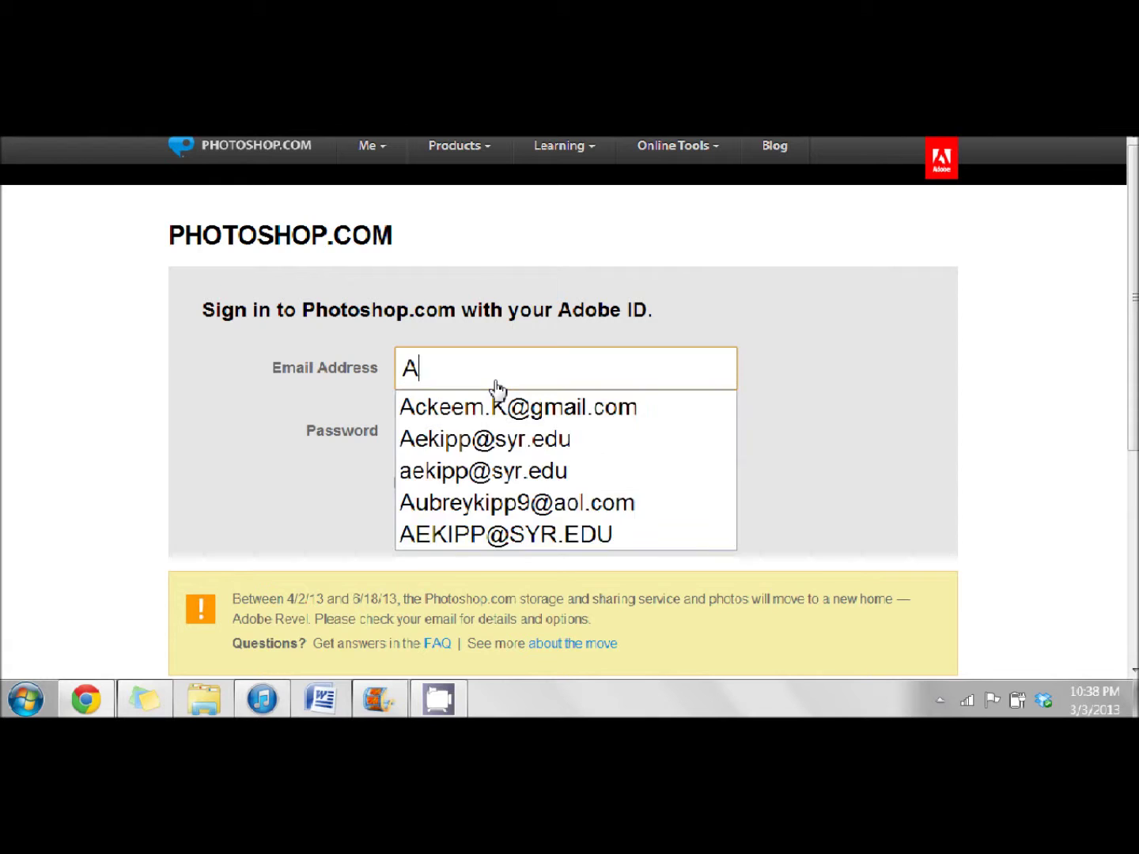
# - Sign in again with the saved account e-mail and password
pyautogui.write('pp')
pyautogui.click(502, 405)
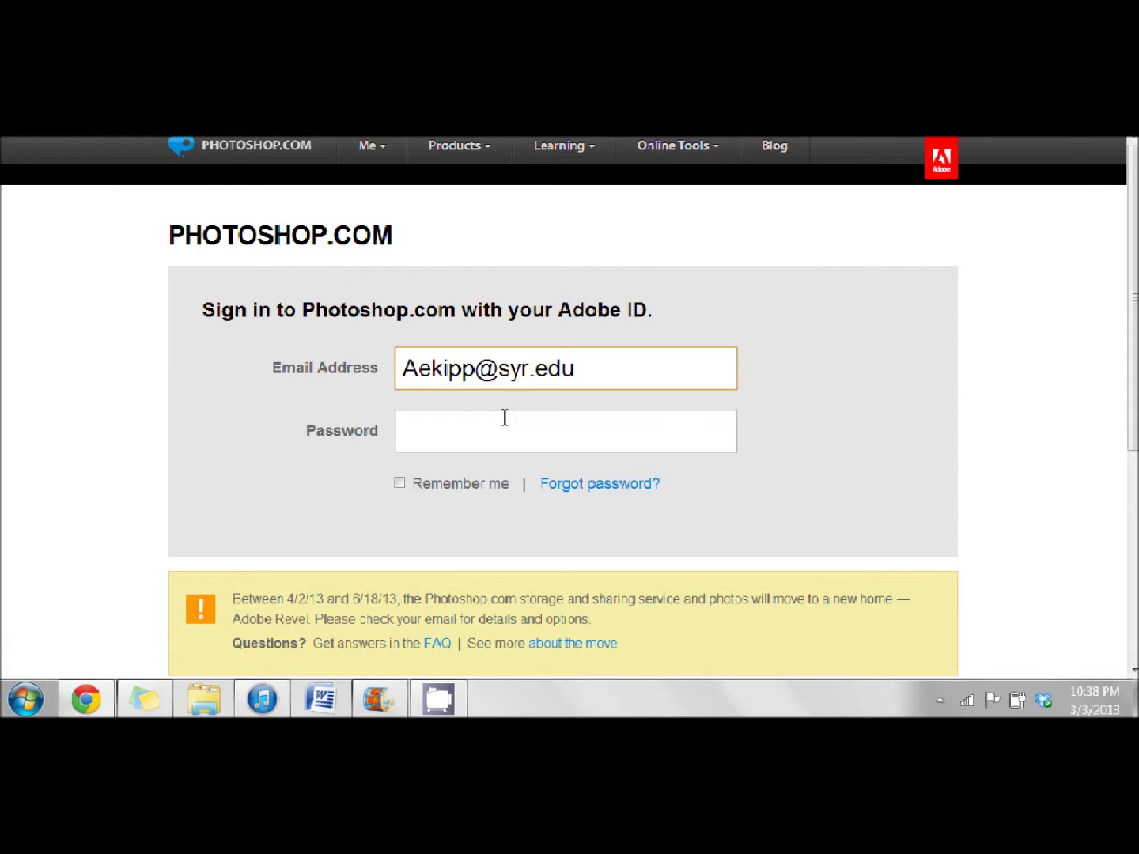
pyautogui.click(507, 425)
pyautogui.write('•••••••')
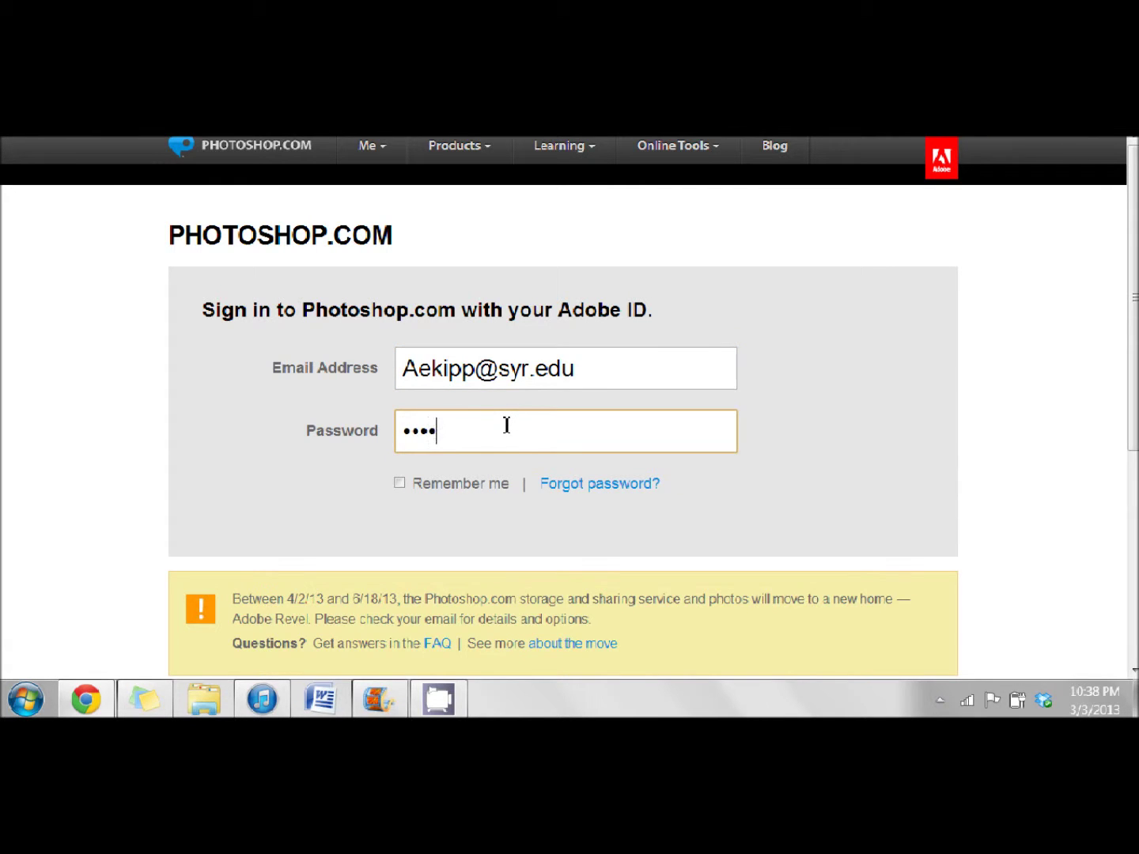
pyautogui.press('Return')
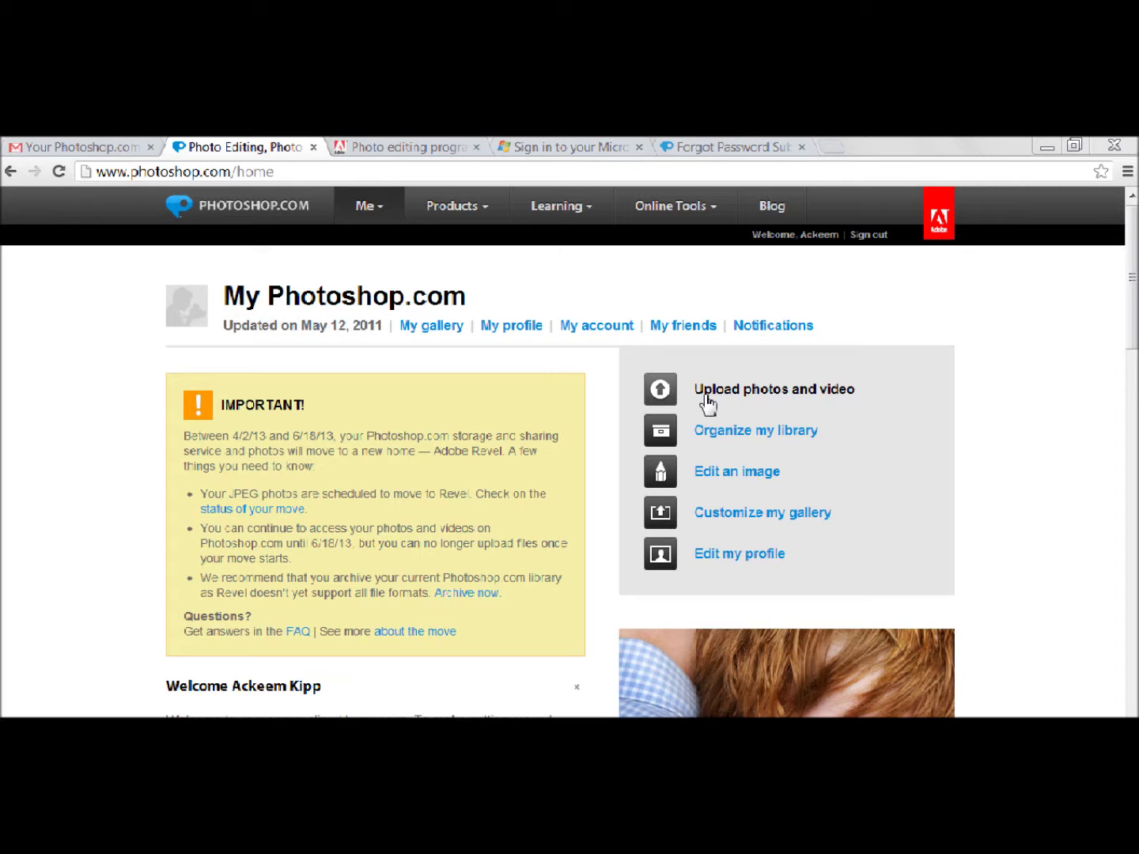
# - Queue the photo 103_0079.JPG from the computer for upload
pyautogui.click(706, 397)
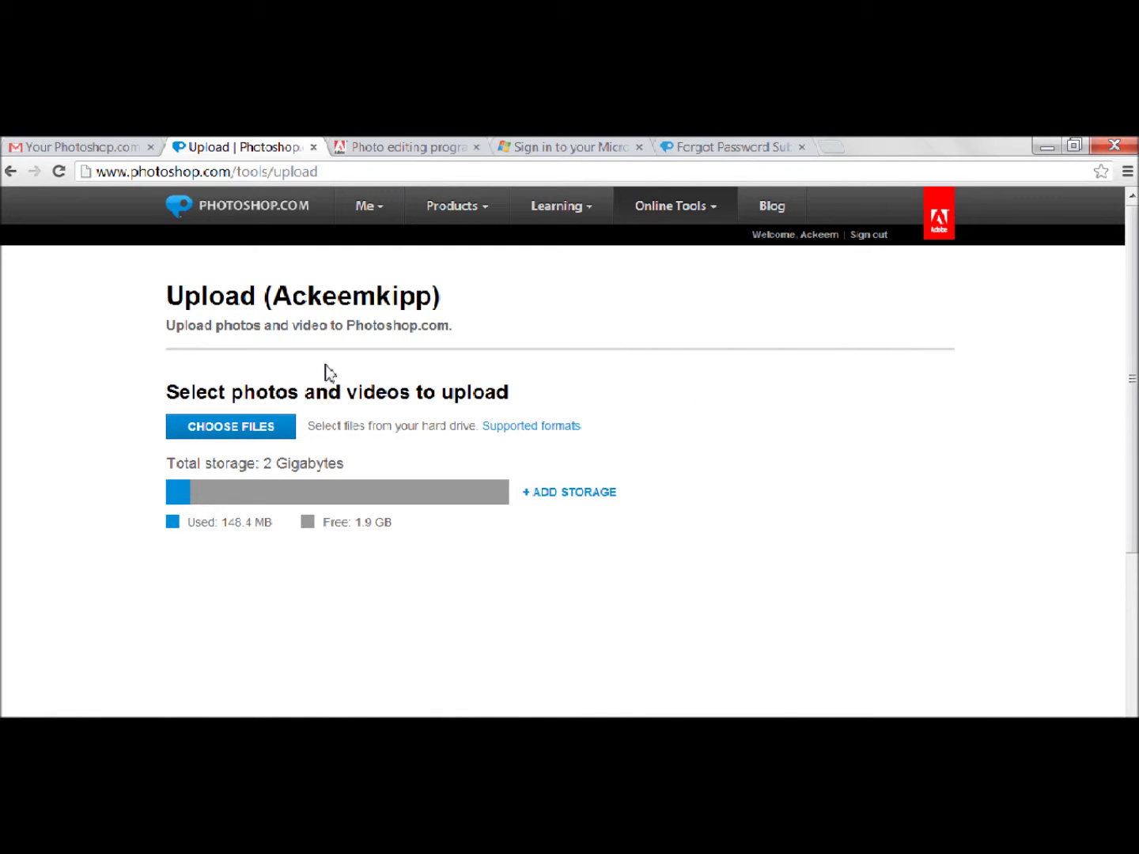
pyautogui.click(269, 448)
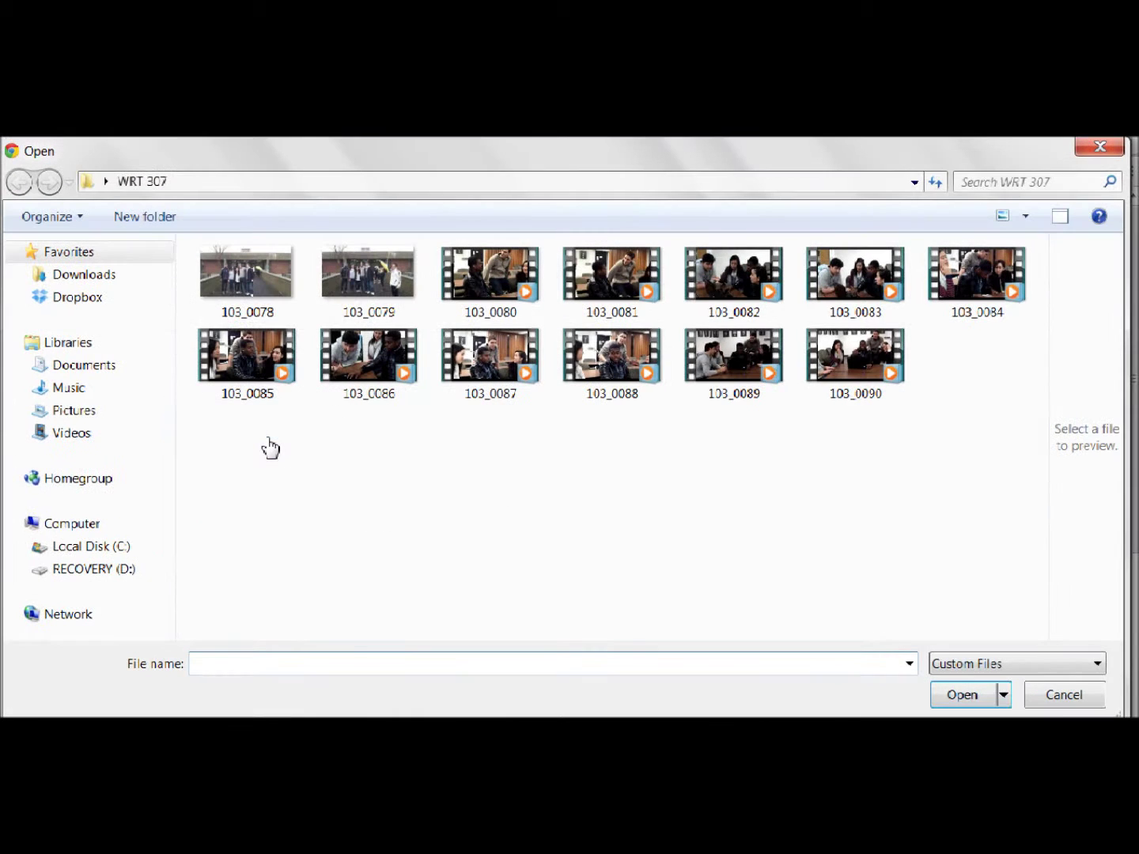
pyautogui.doubleClick(349, 295)
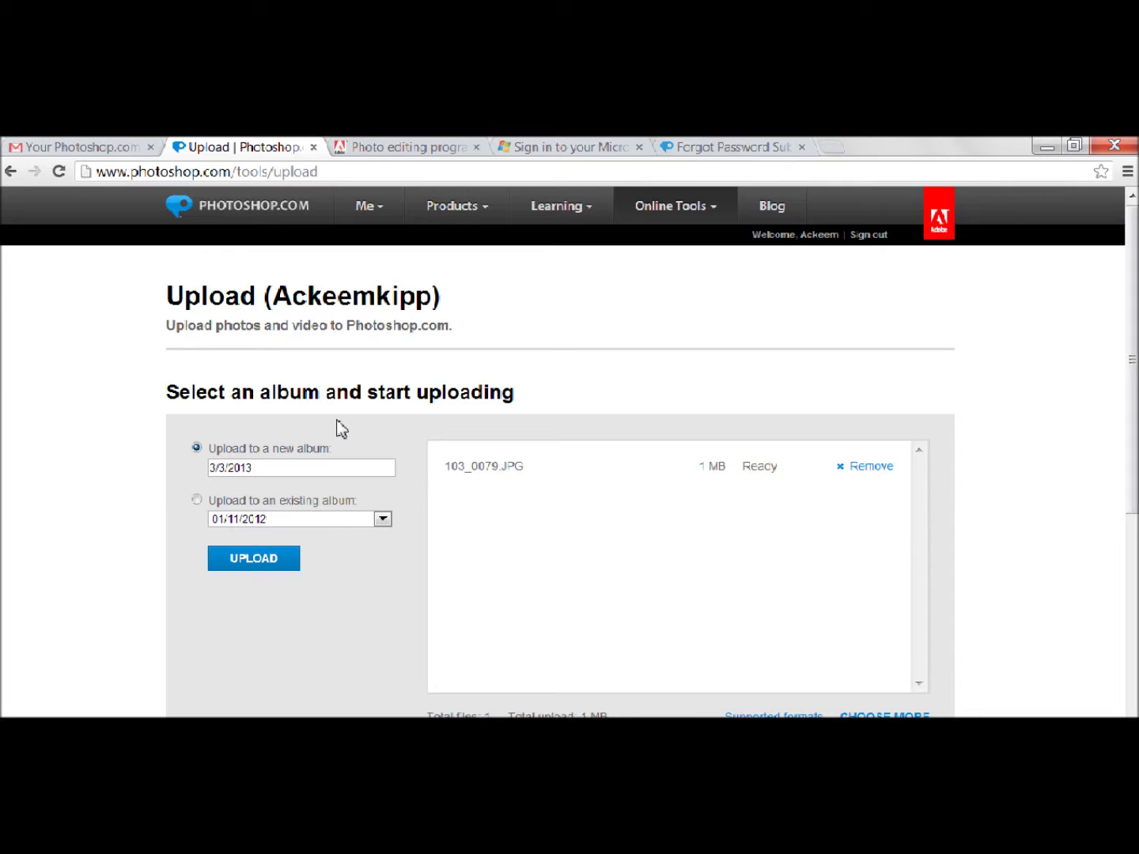
# - Rename the new album from its date to 'WRT 307' and upload the photo into it
pyautogui.click(267, 469)
pyautogui.moveTo(268, 469); pyautogui.dragTo(181, 470)
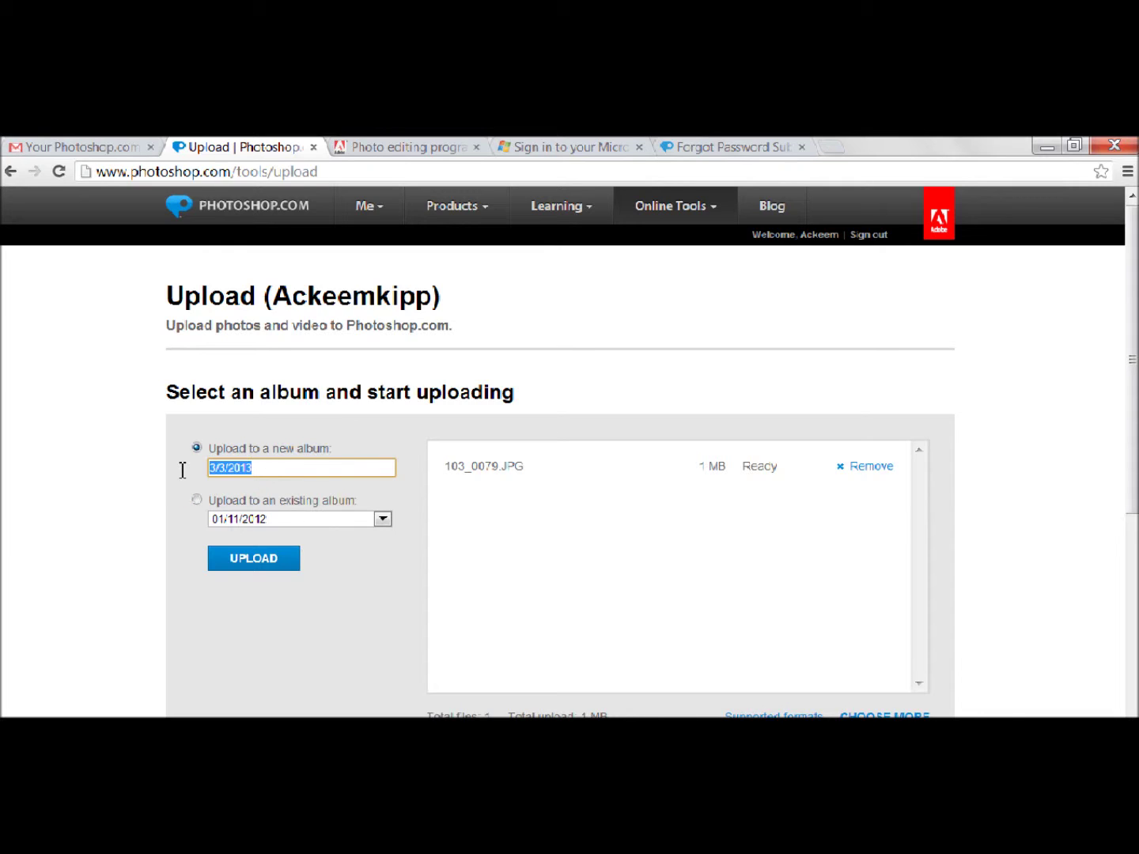
pyautogui.write('WRT 307')
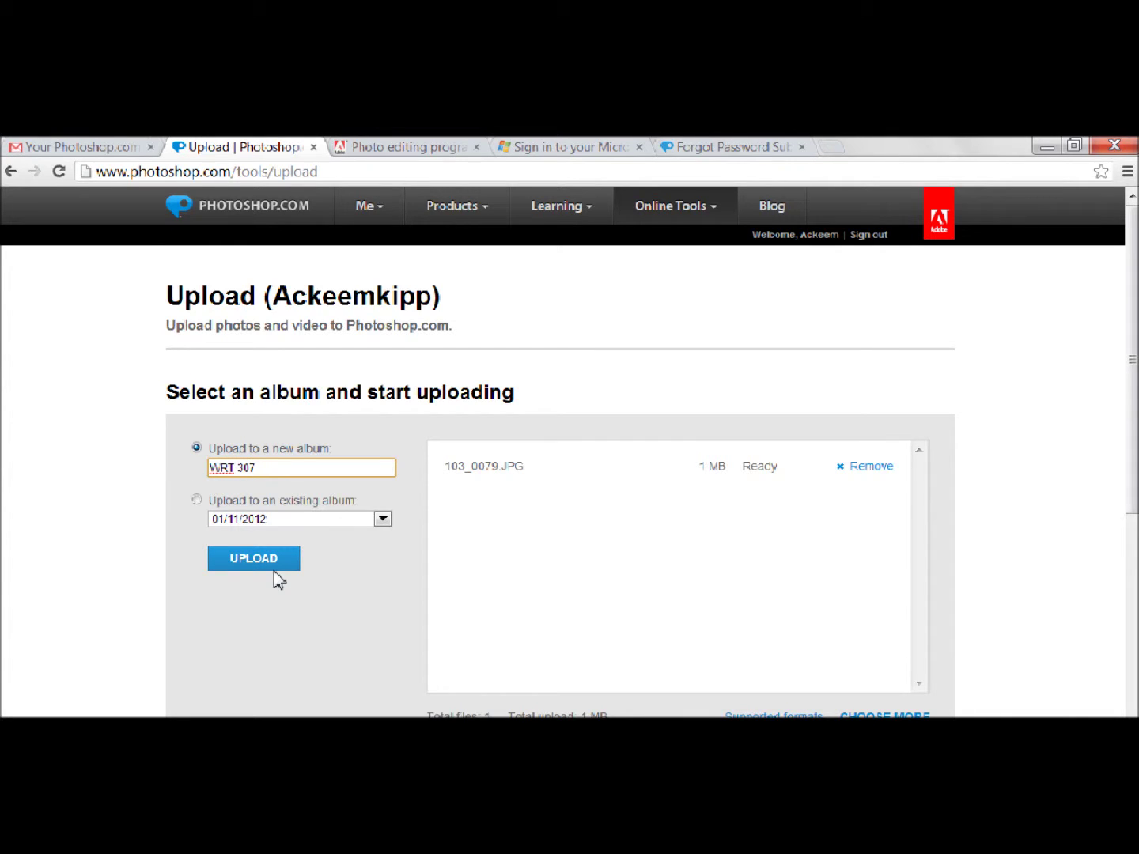
pyautogui.click(269, 561)
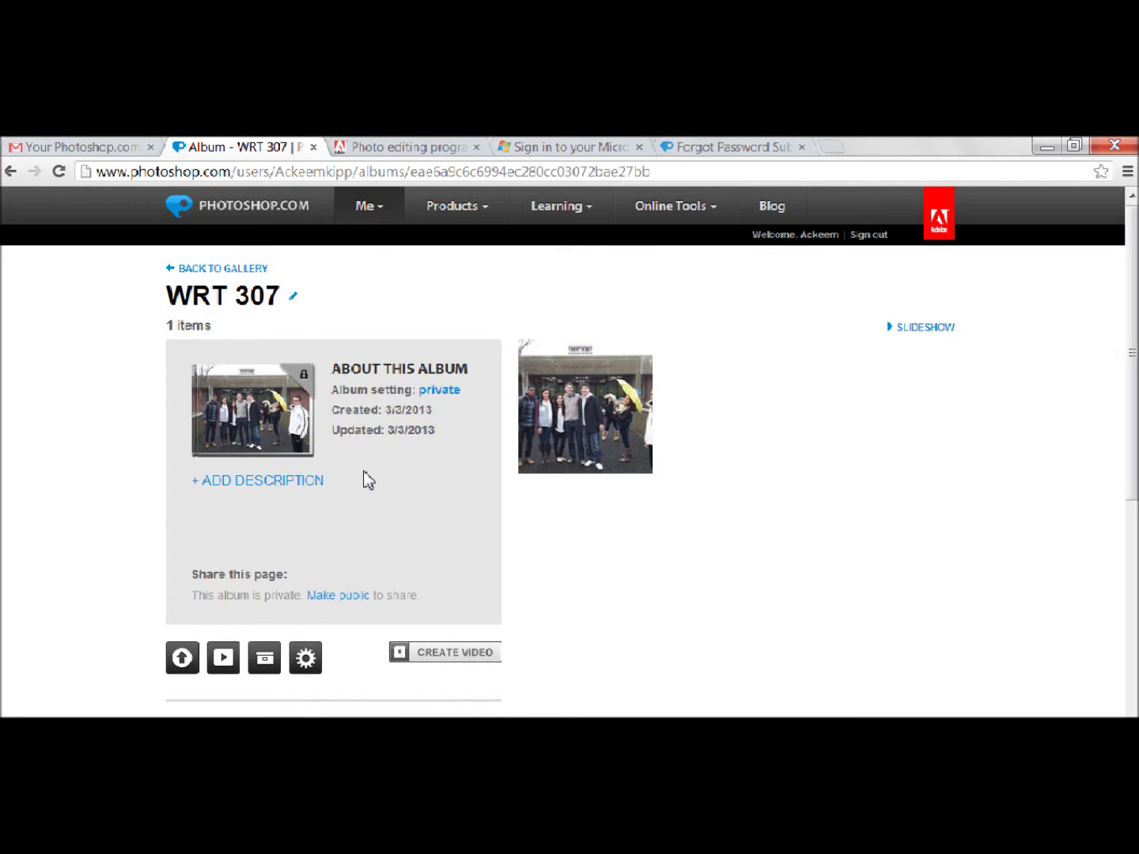
# - Open the uploaded photo from the WRT 307 album in the Express editor
pyautogui.click(587, 448)
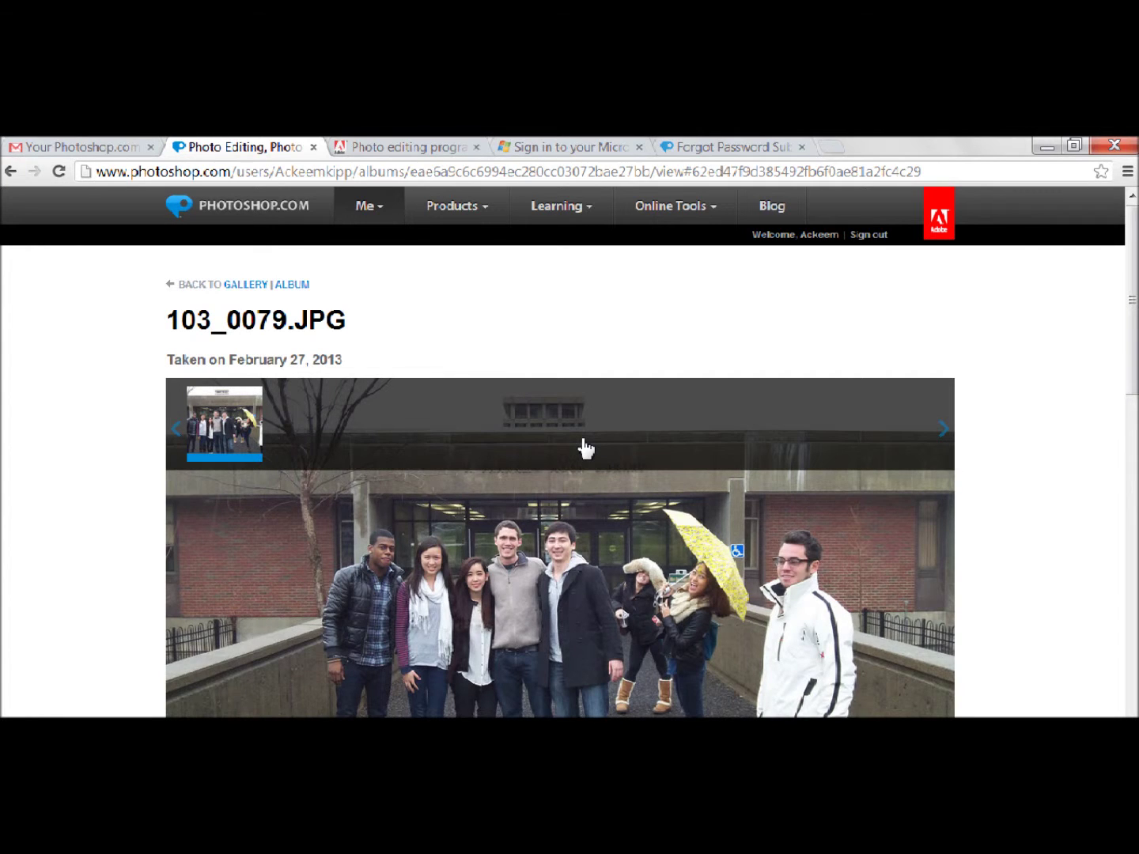
pyautogui.scroll(-2, 586, 449)
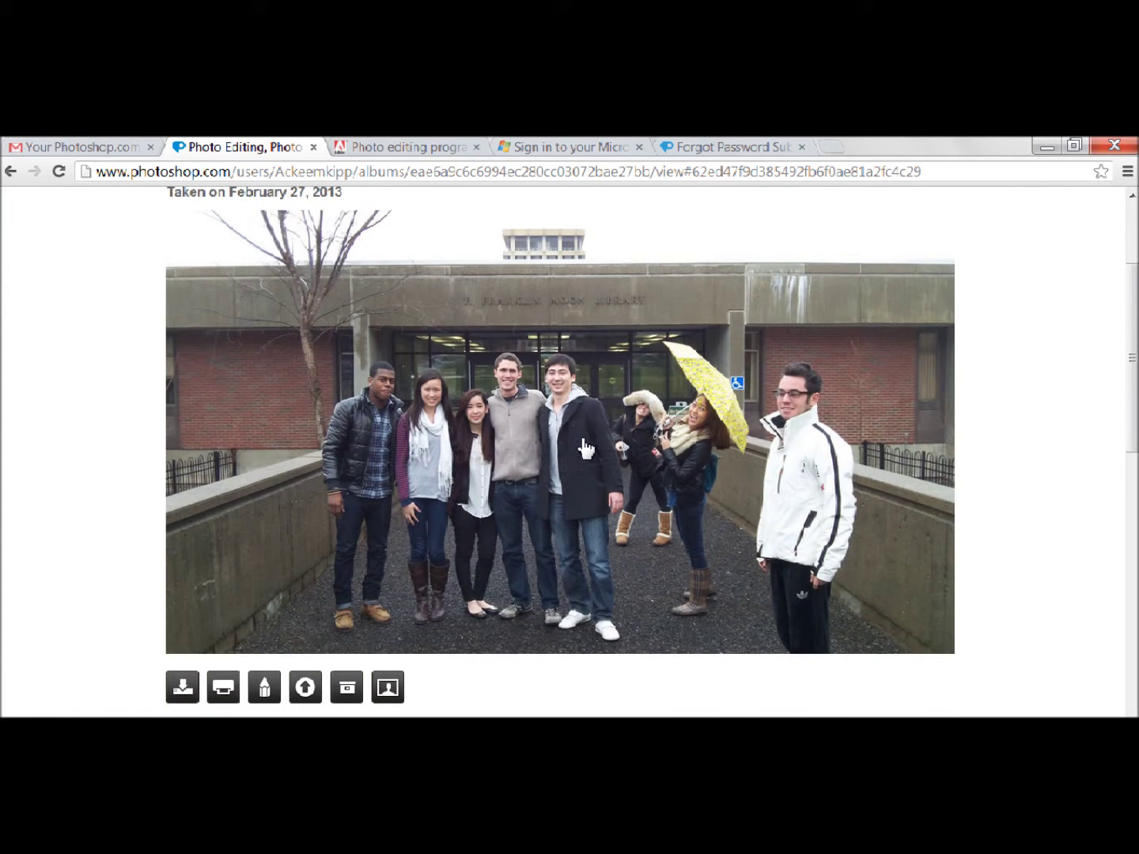
pyautogui.scroll(-1, 586, 448)
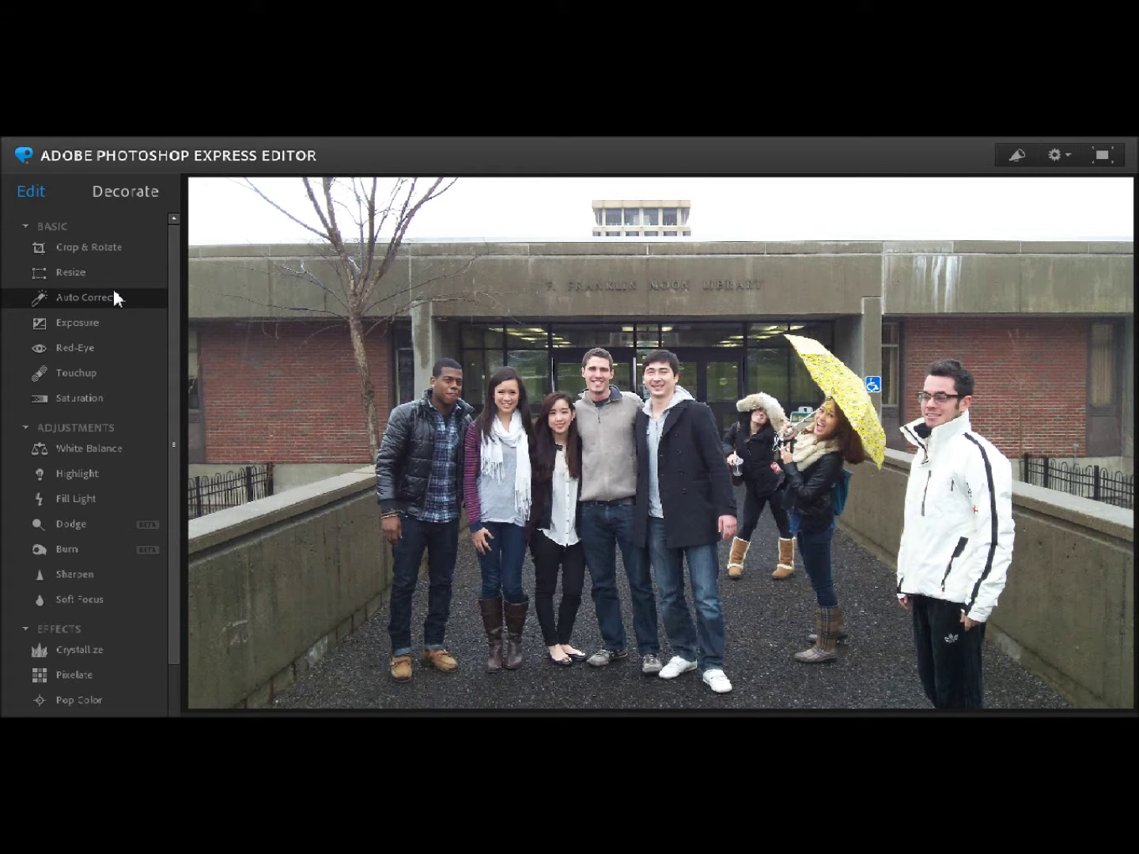
pyautogui.click(108, 251)
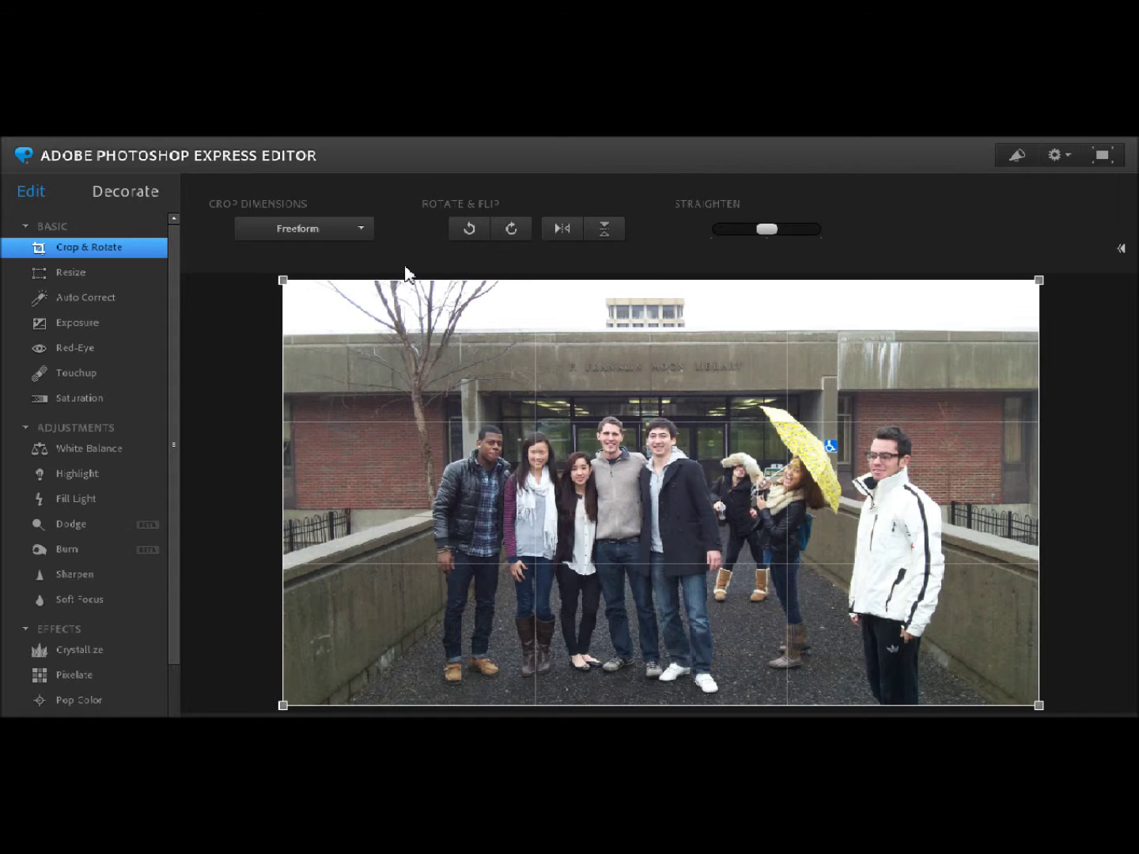
# - Crop the photo to a Square proportion, shifting the box left over the five people
pyautogui.click(355, 228)
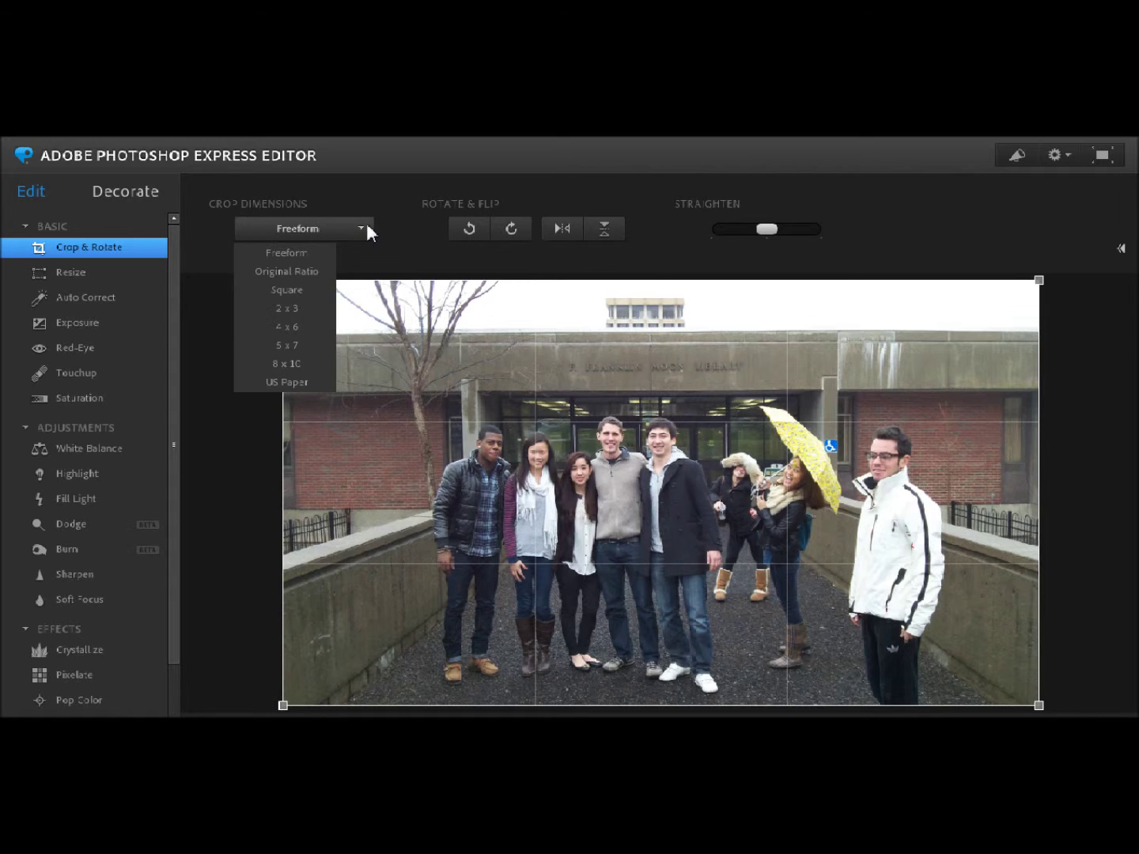
pyautogui.click(304, 295)
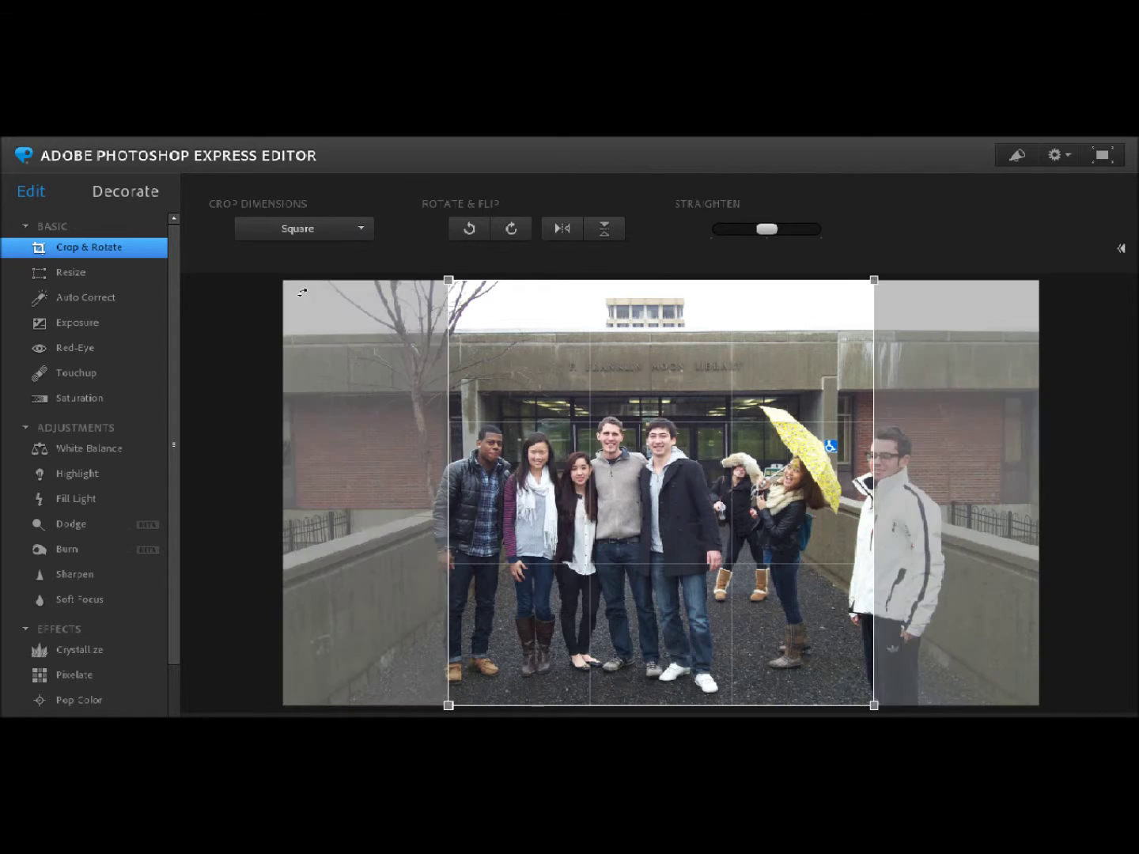
pyautogui.moveTo(721, 528); pyautogui.dragTo(613, 528)
pyautogui.scroll(-3, 663, 527)
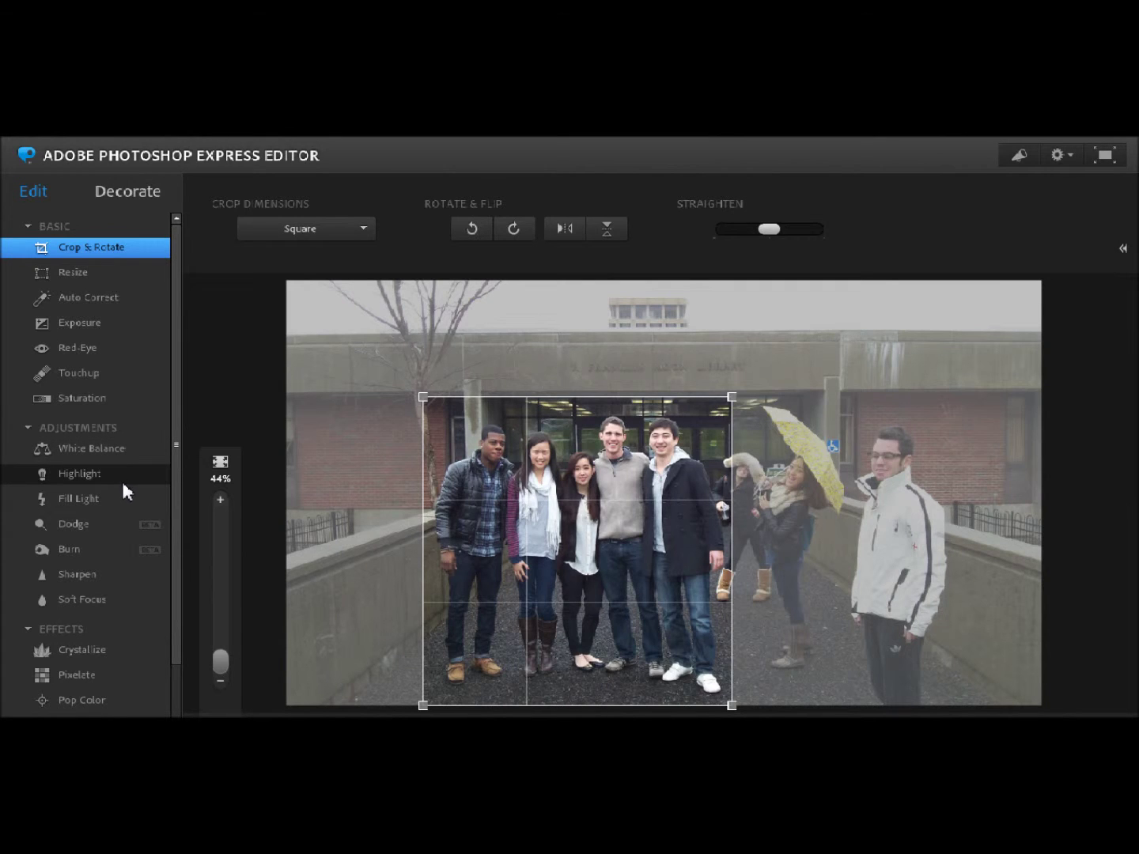
pyautogui.click(105, 466)
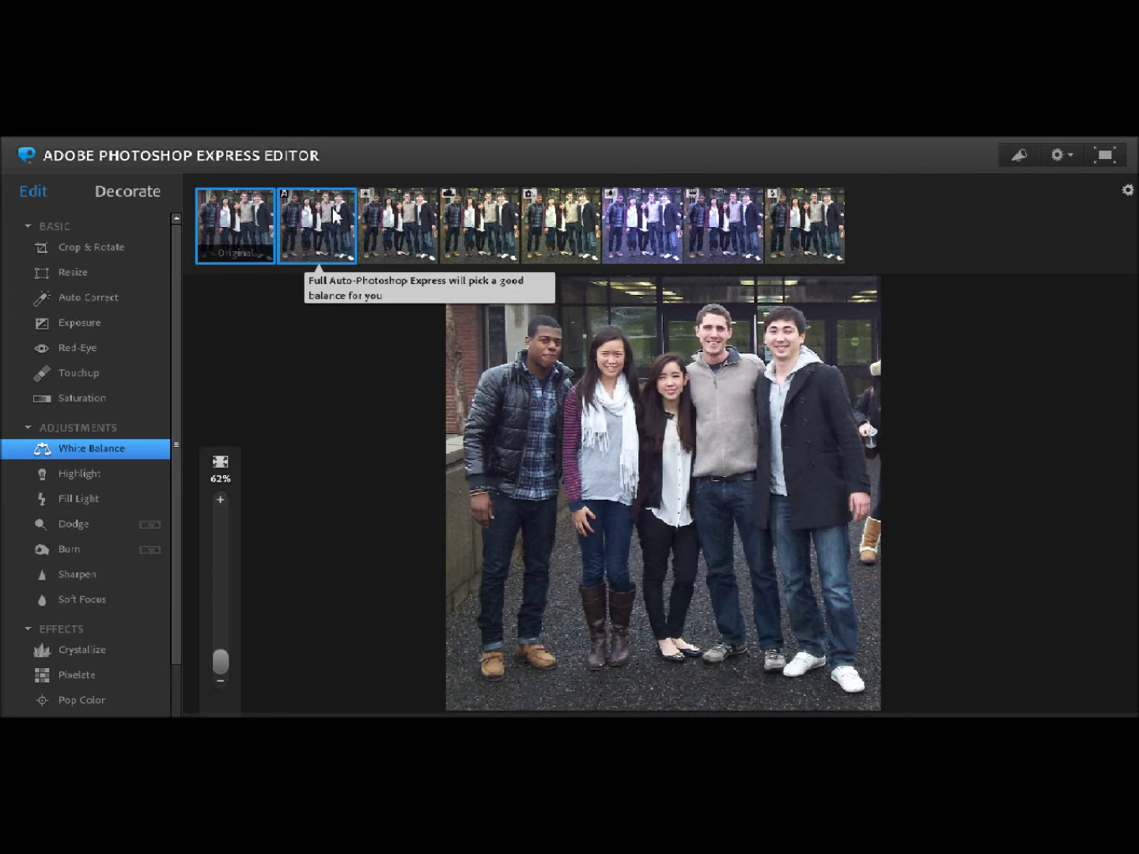
# - Compare the sunlit, cloudy, shady, incandescent, fluorescent and flash presets, applying the cloudy correction
pyautogui.click(409, 231)
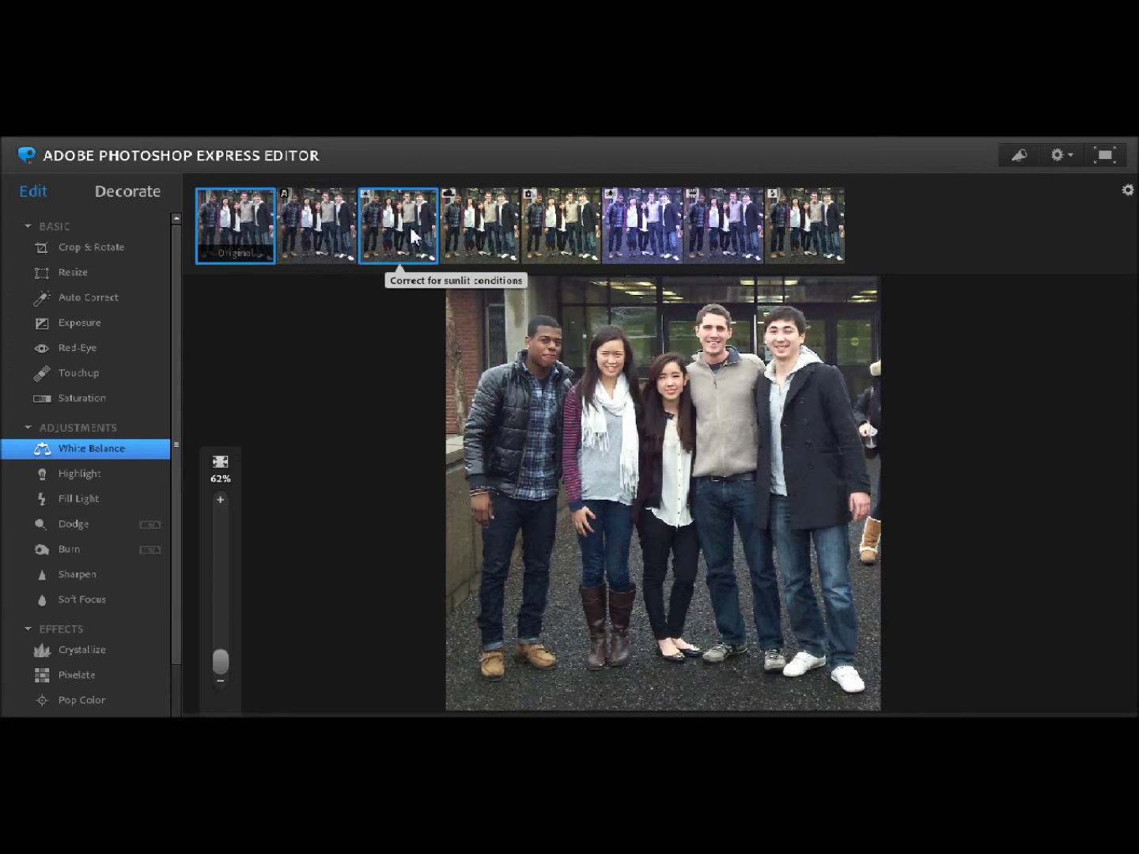
pyautogui.click(474, 238)
pyautogui.click(554, 252)
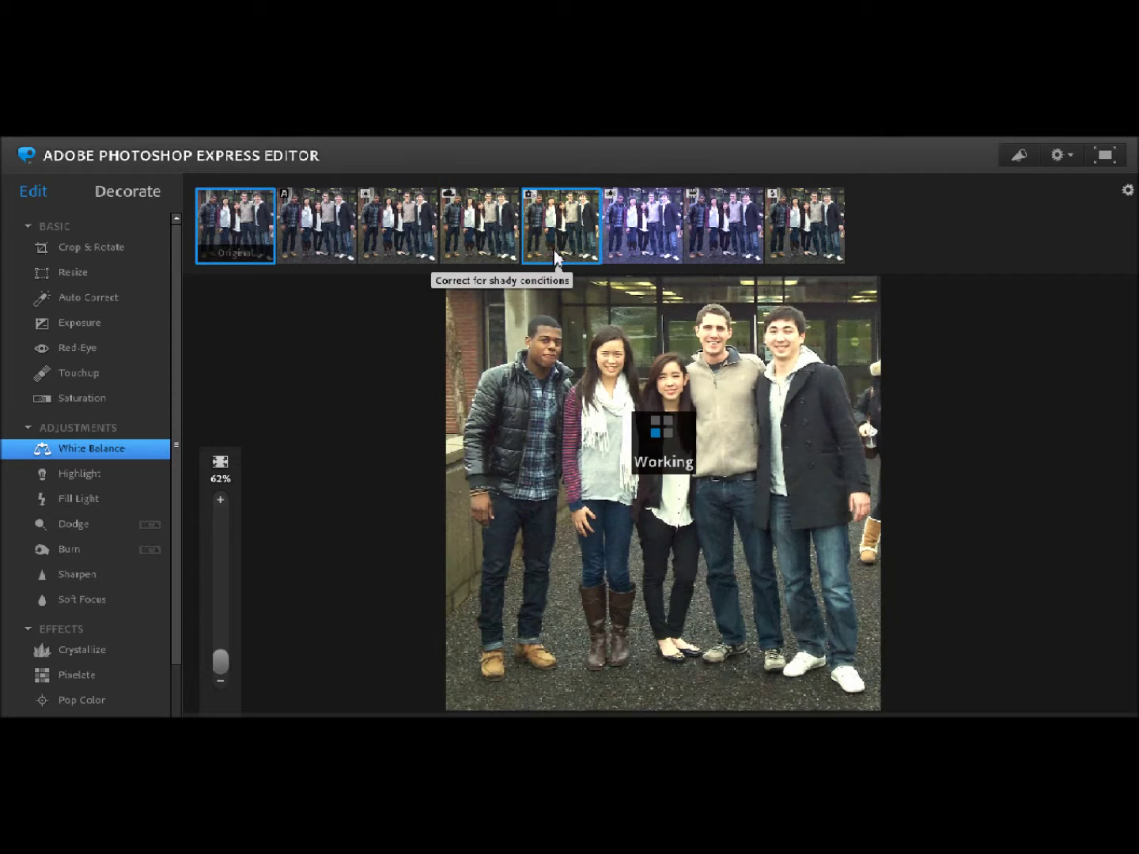
pyautogui.click(638, 250)
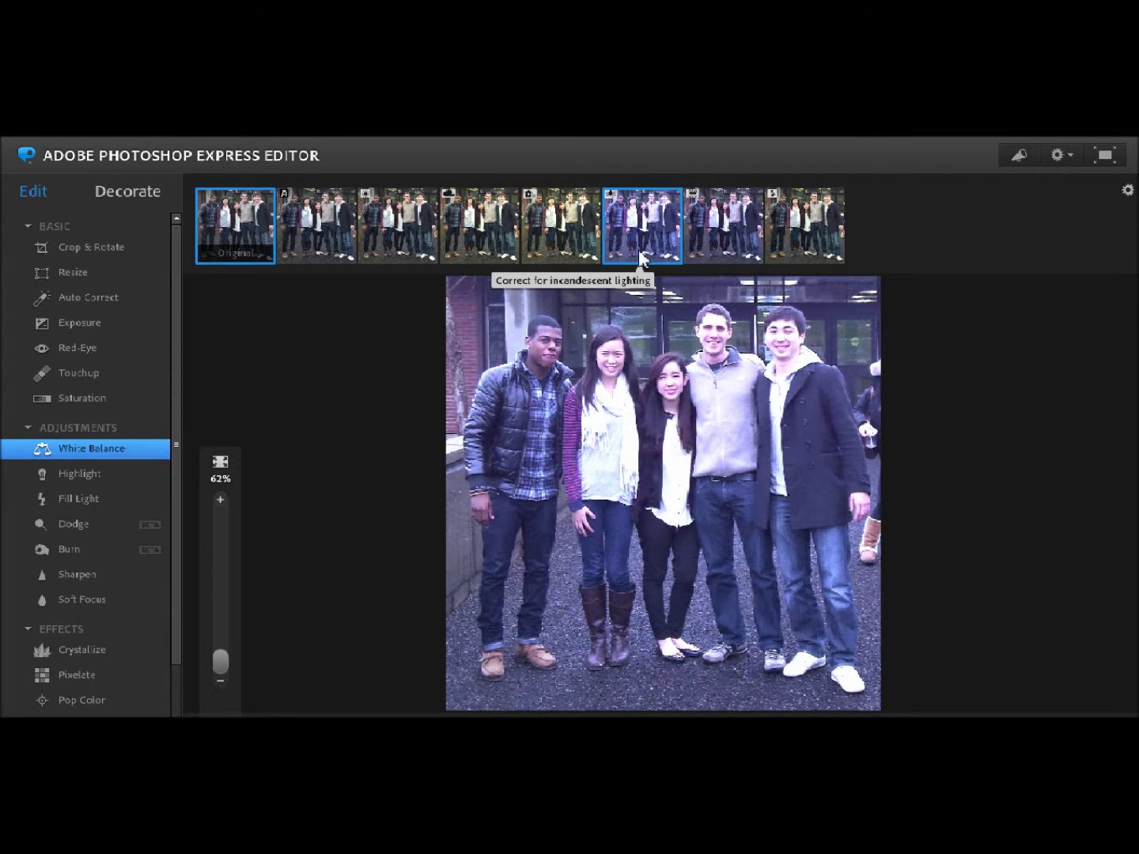
pyautogui.click(712, 246)
pyautogui.click(787, 237)
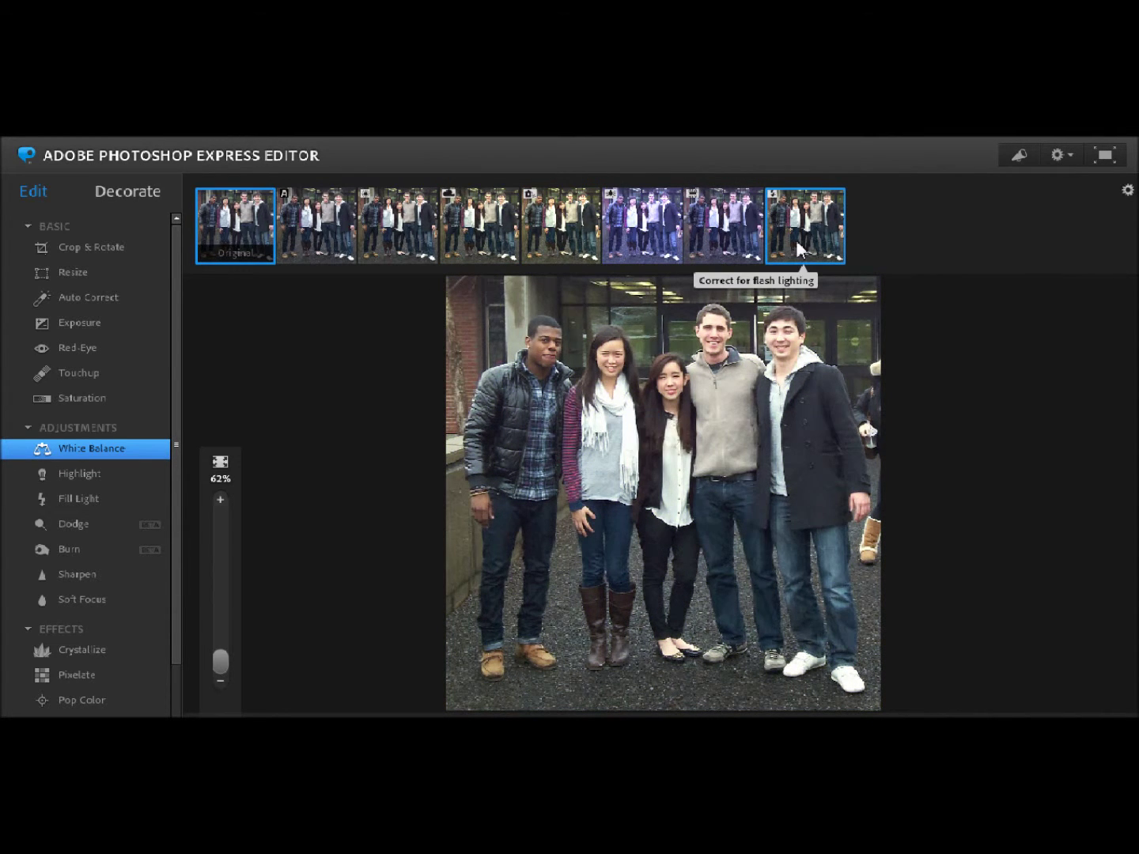
pyautogui.click(486, 203)
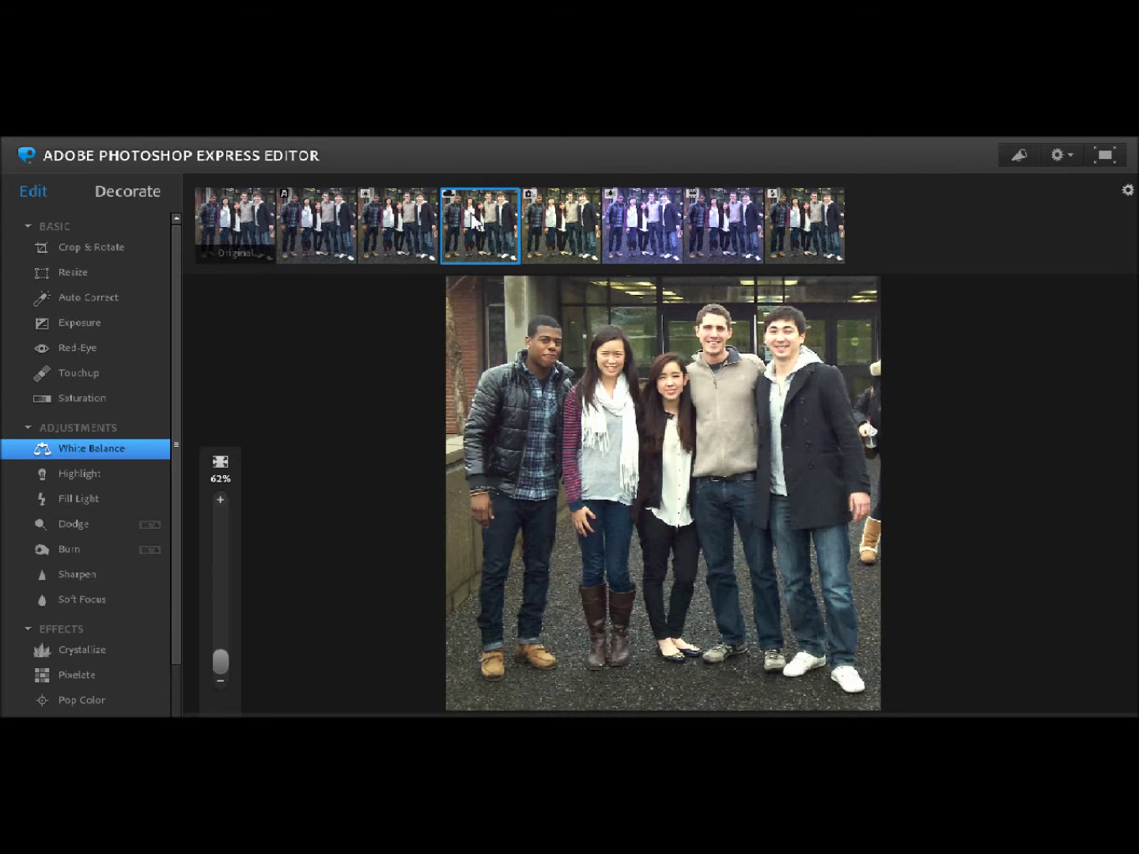
pyautogui.click(549, 252)
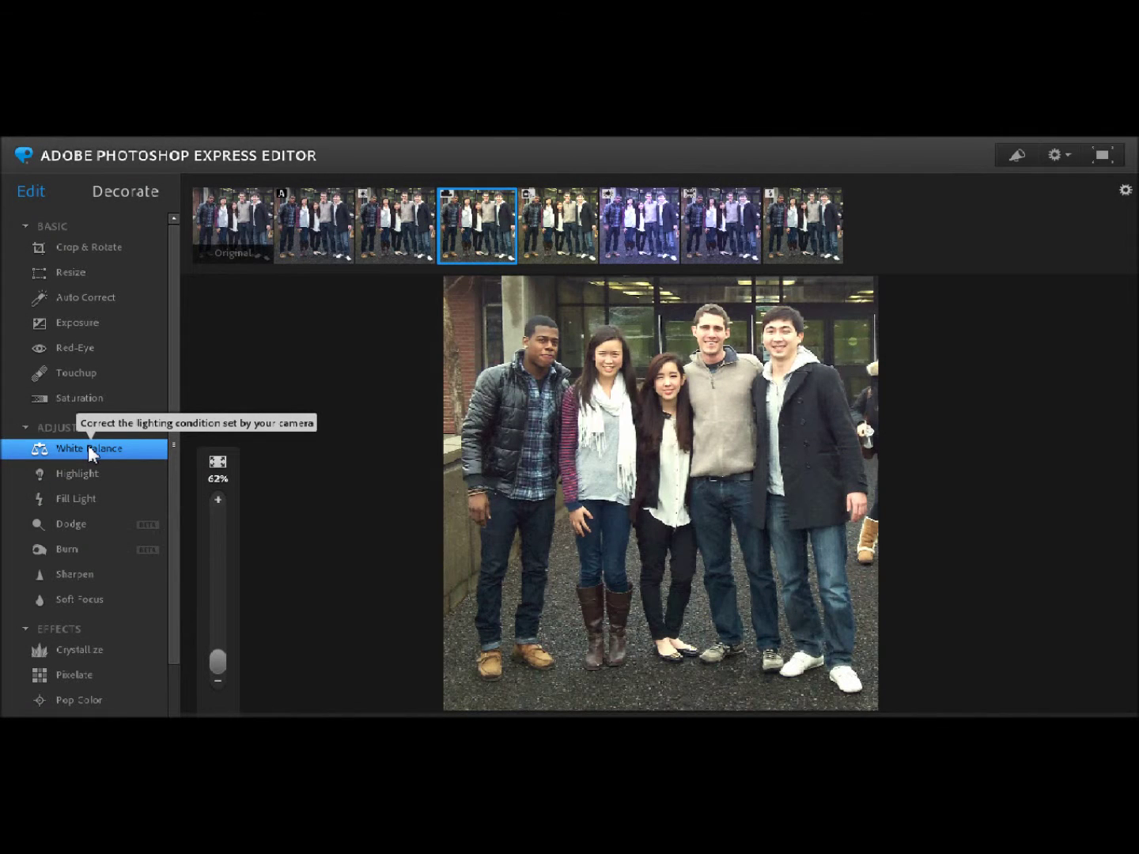
# - Apply Auto Correct to the group photo, previewing its lighting and contrast variations from second to sixth
pyautogui.click(77, 303)
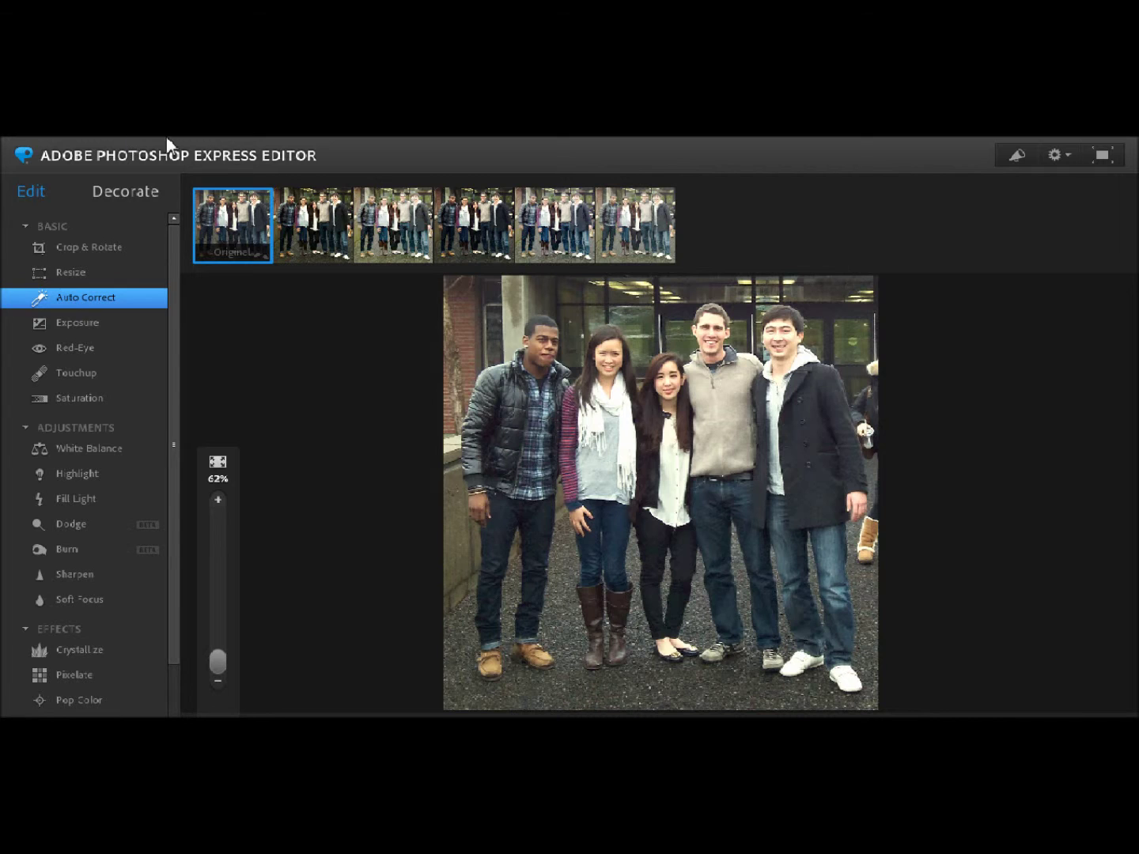
pyautogui.click(300, 223)
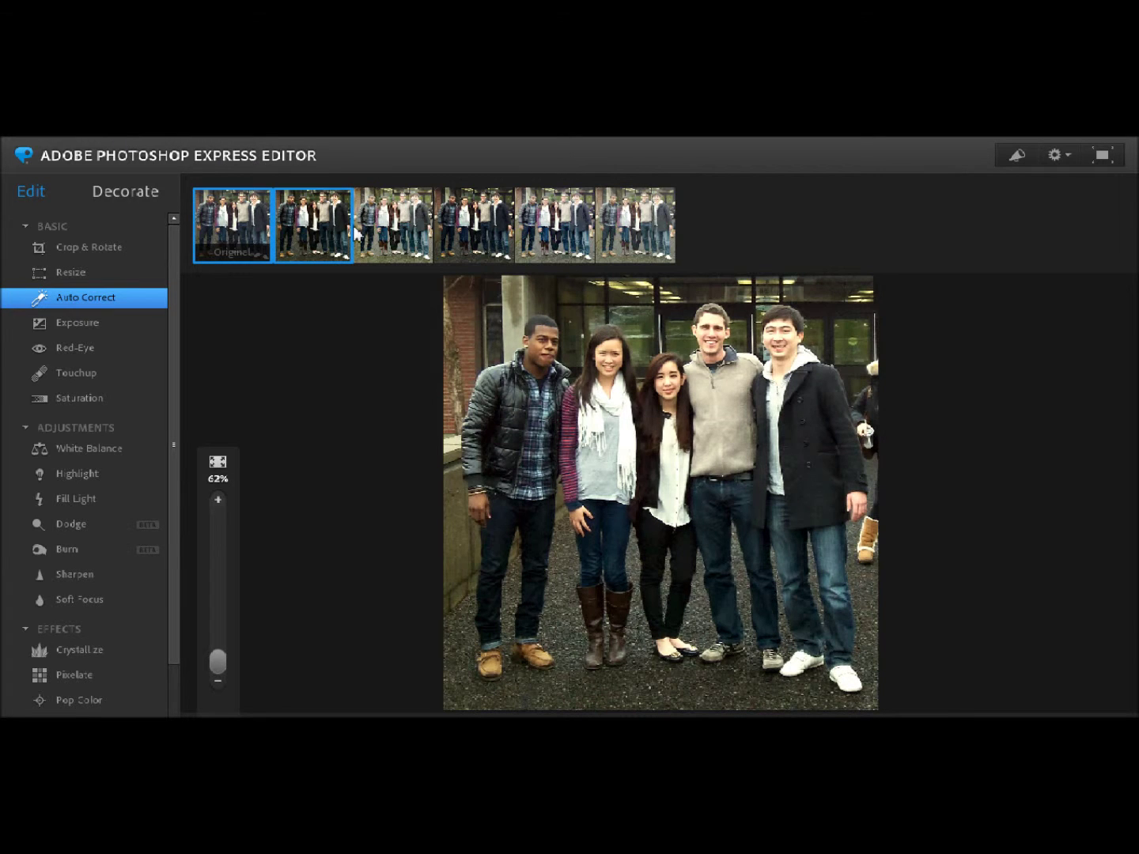
pyautogui.click(391, 233)
pyautogui.click(475, 238)
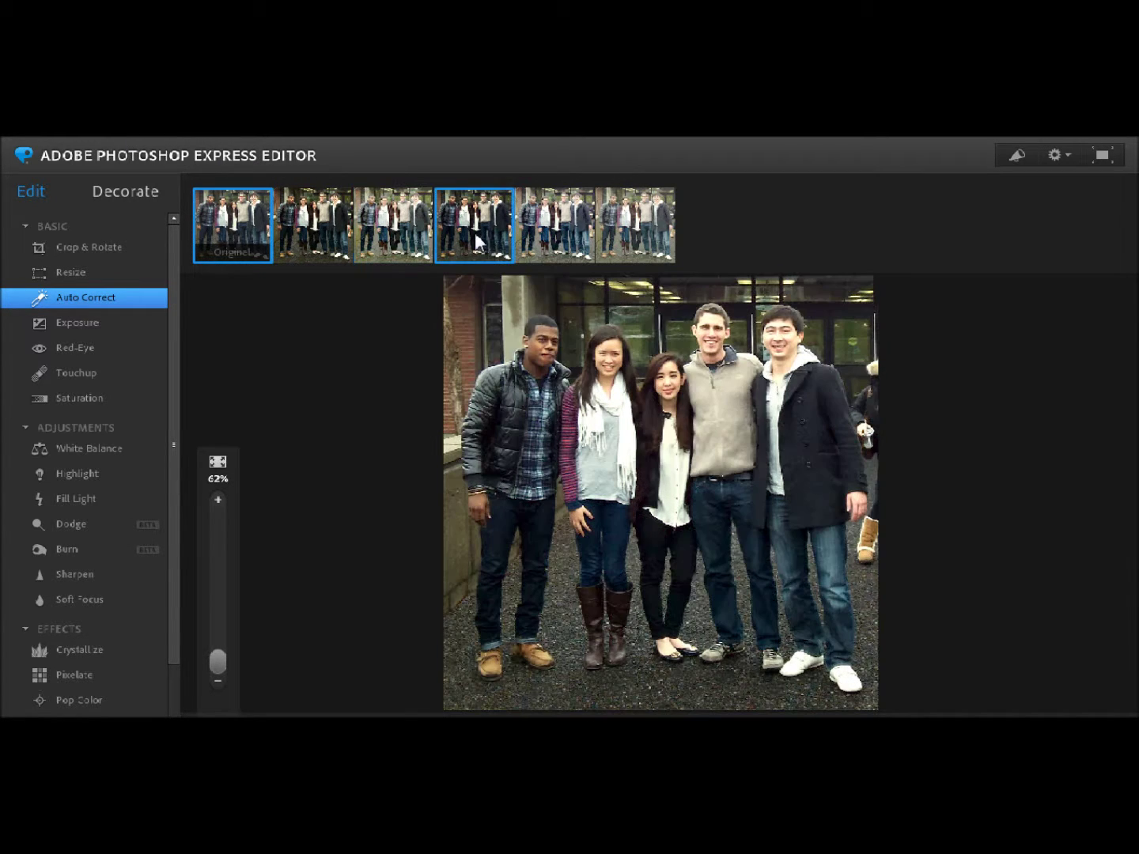
pyautogui.click(537, 247)
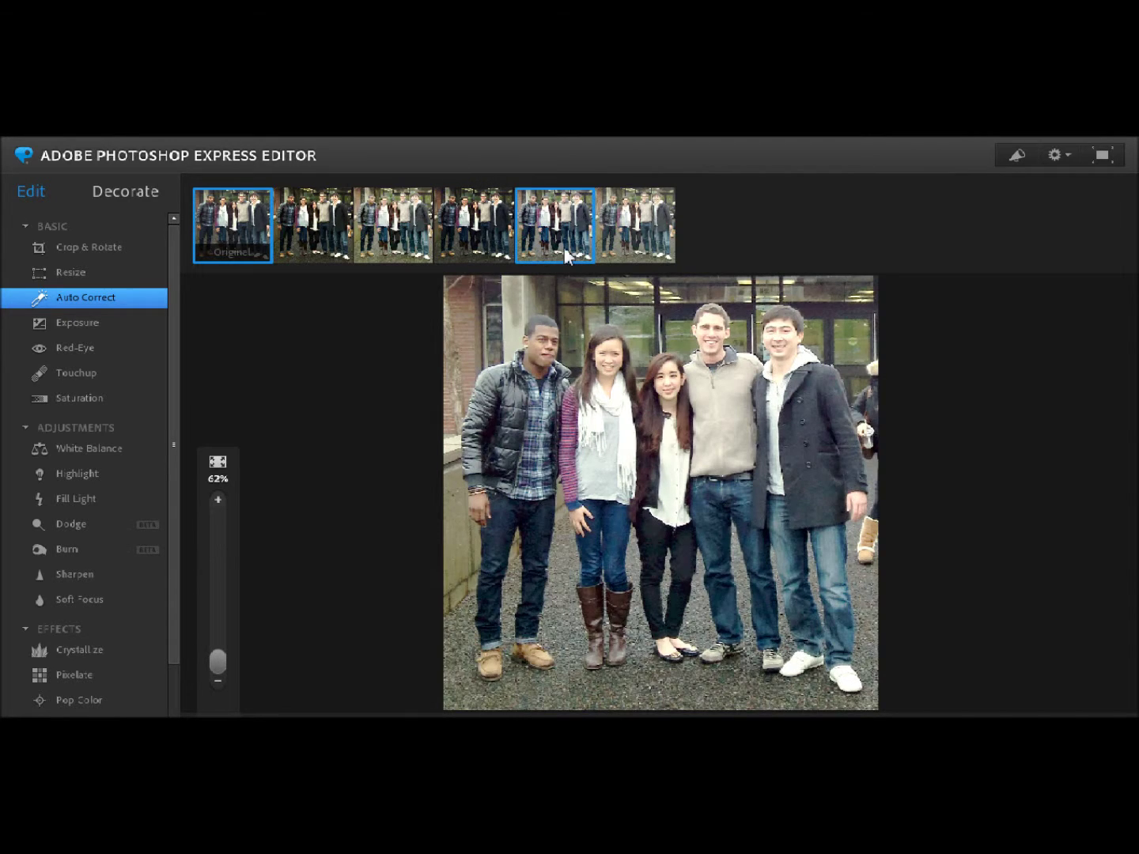
pyautogui.click(620, 239)
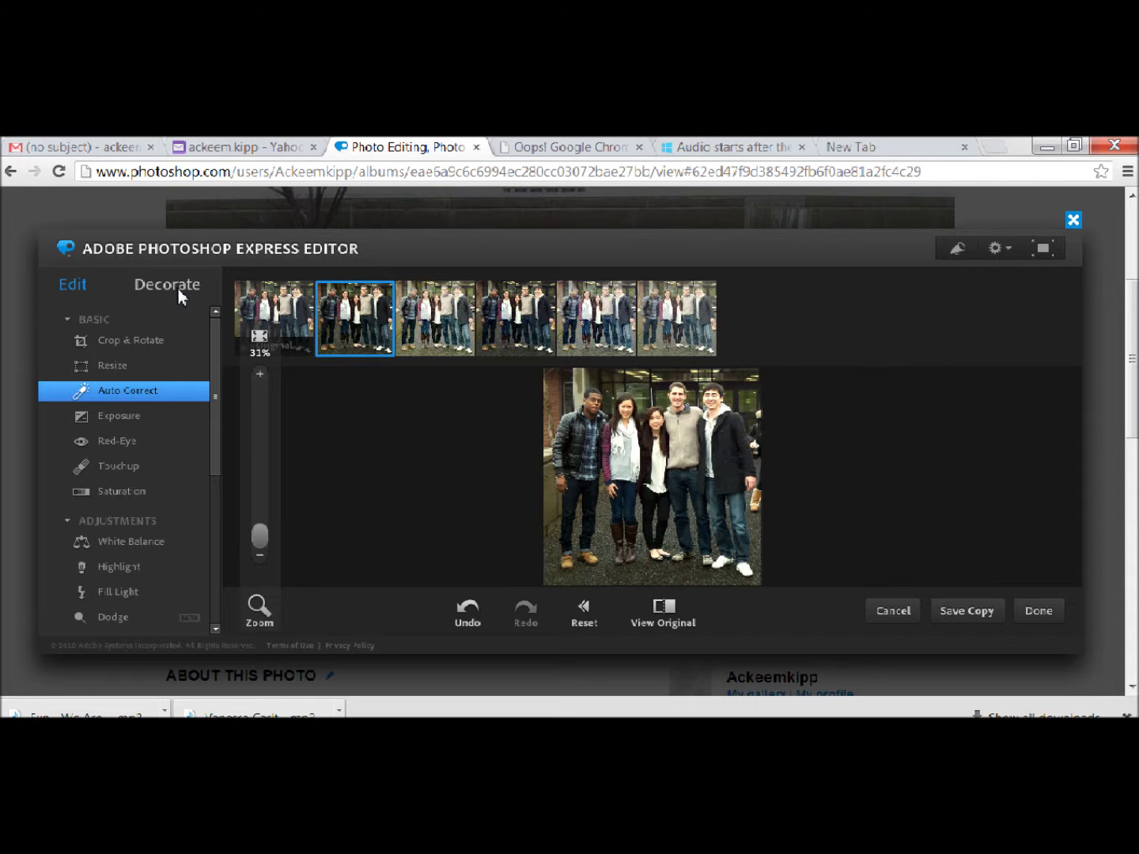
# - Add a Stencil-font text caption reading 'WRT 307' and drag it to the photo's bottom edge
pyautogui.click(180, 292)
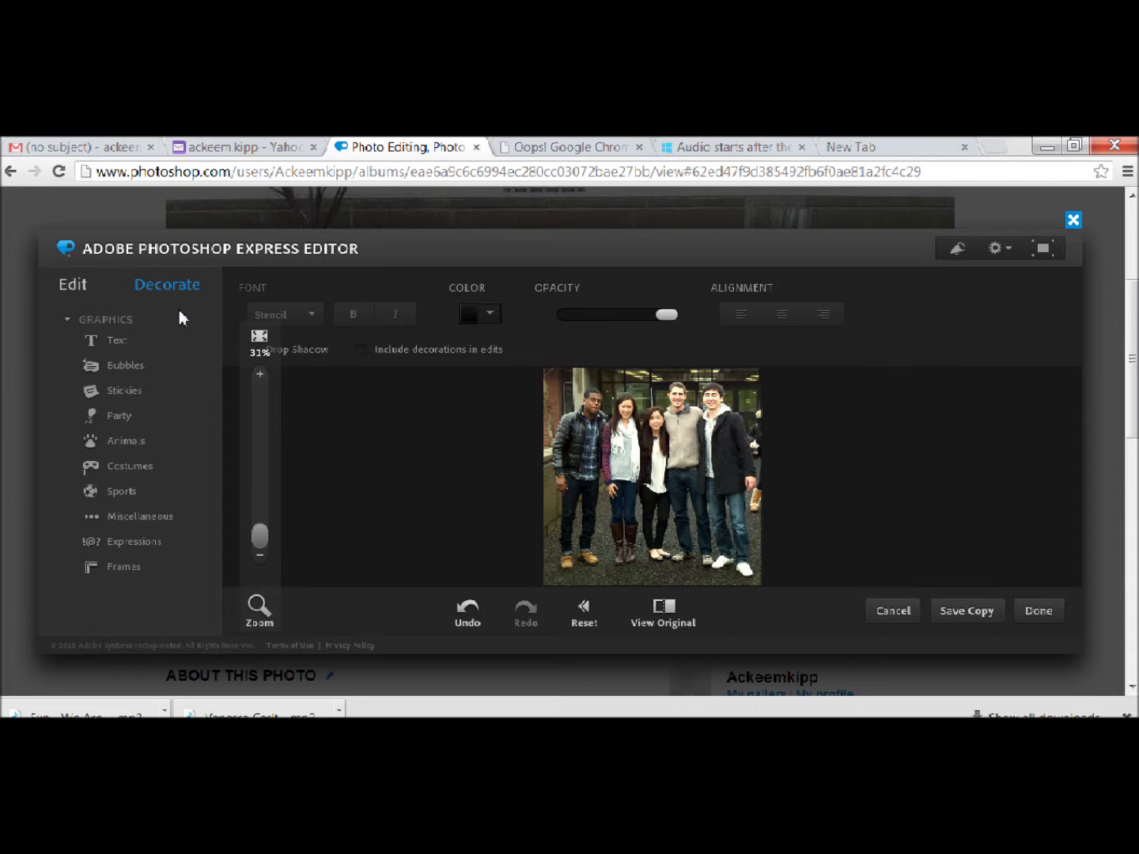
pyautogui.click(154, 348)
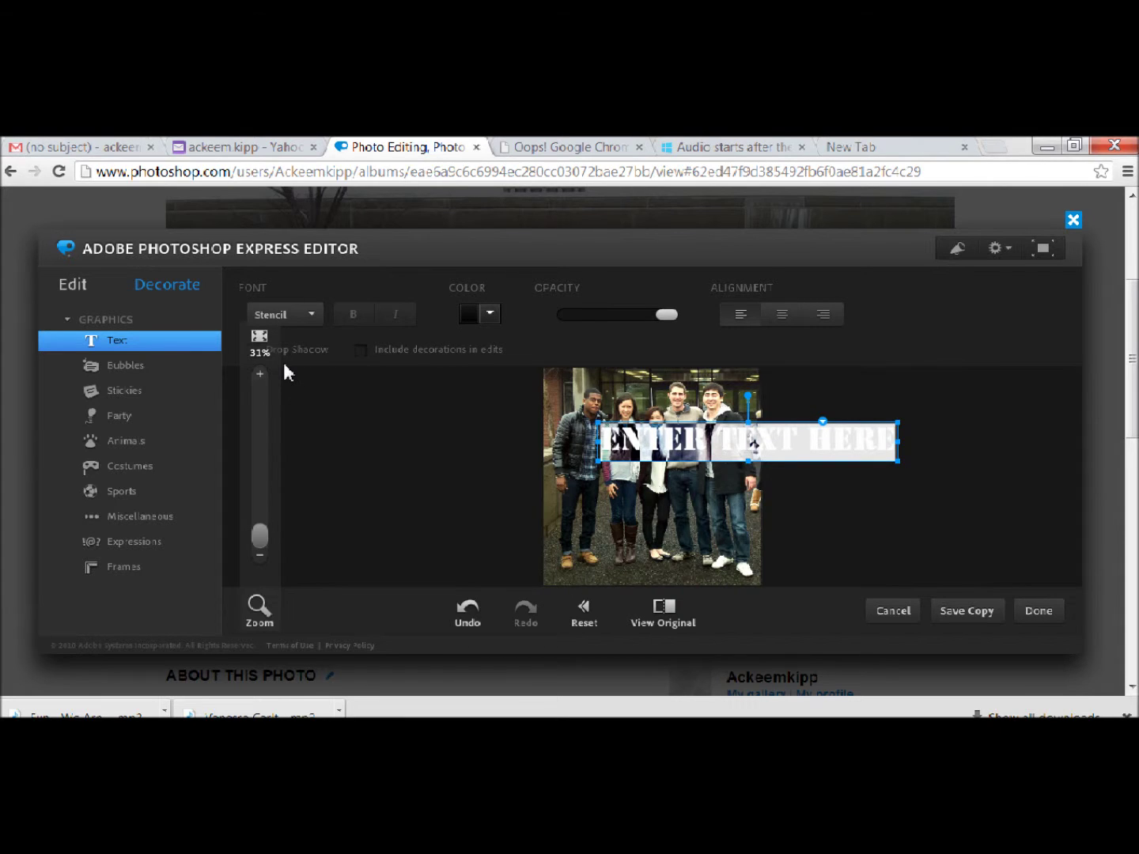
pyautogui.click(873, 445)
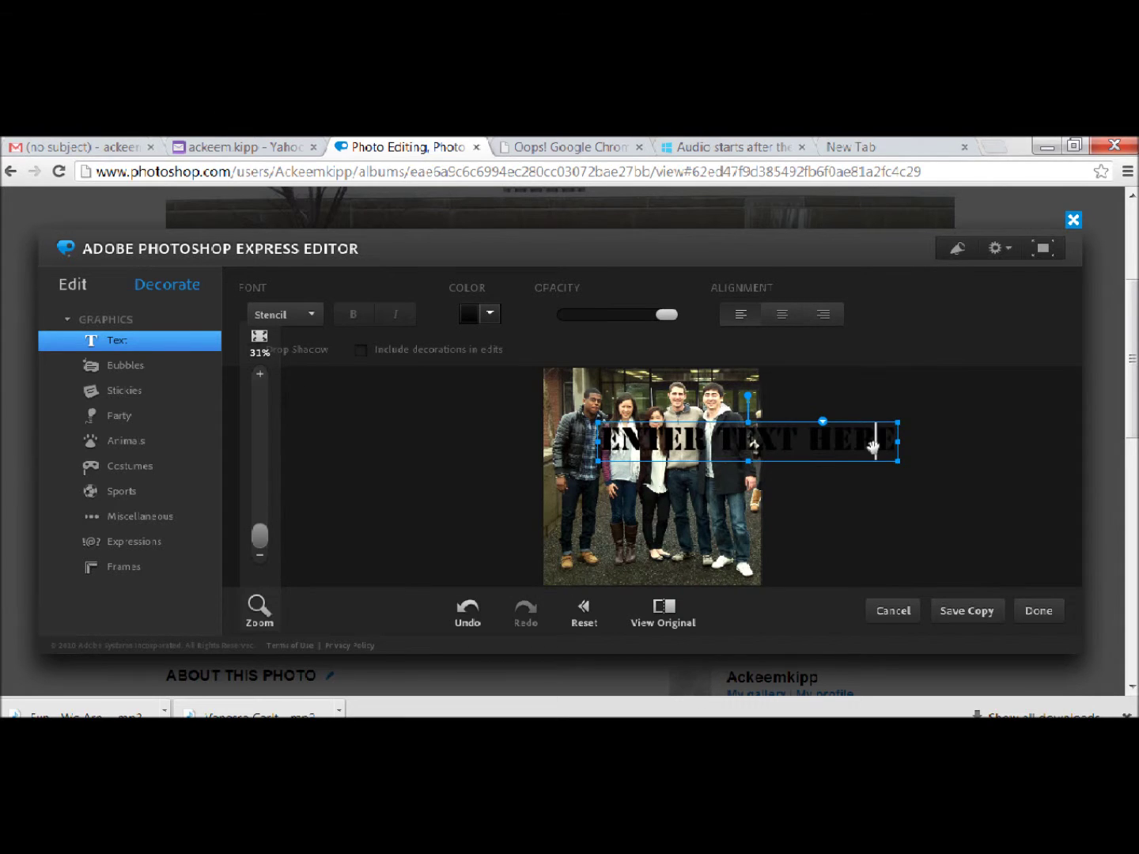
pyautogui.hotkey('ctrl', 'a')
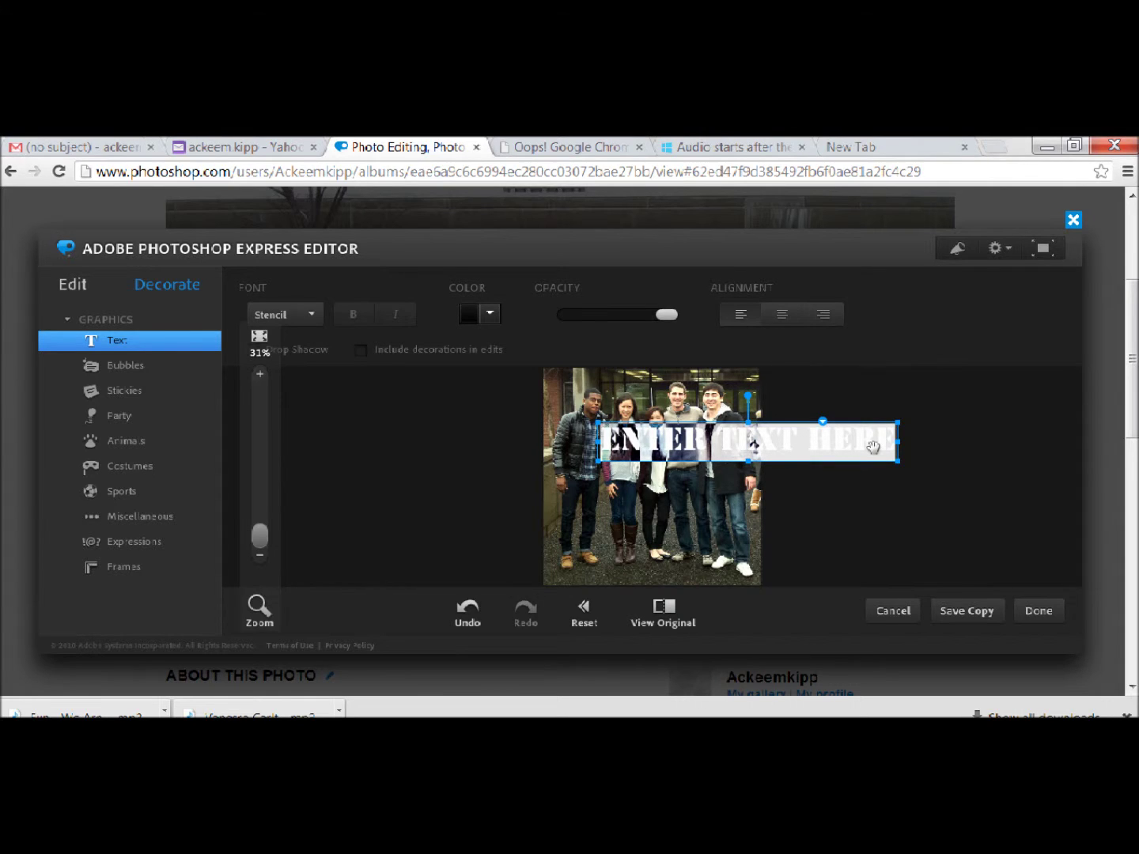
pyautogui.write('W')
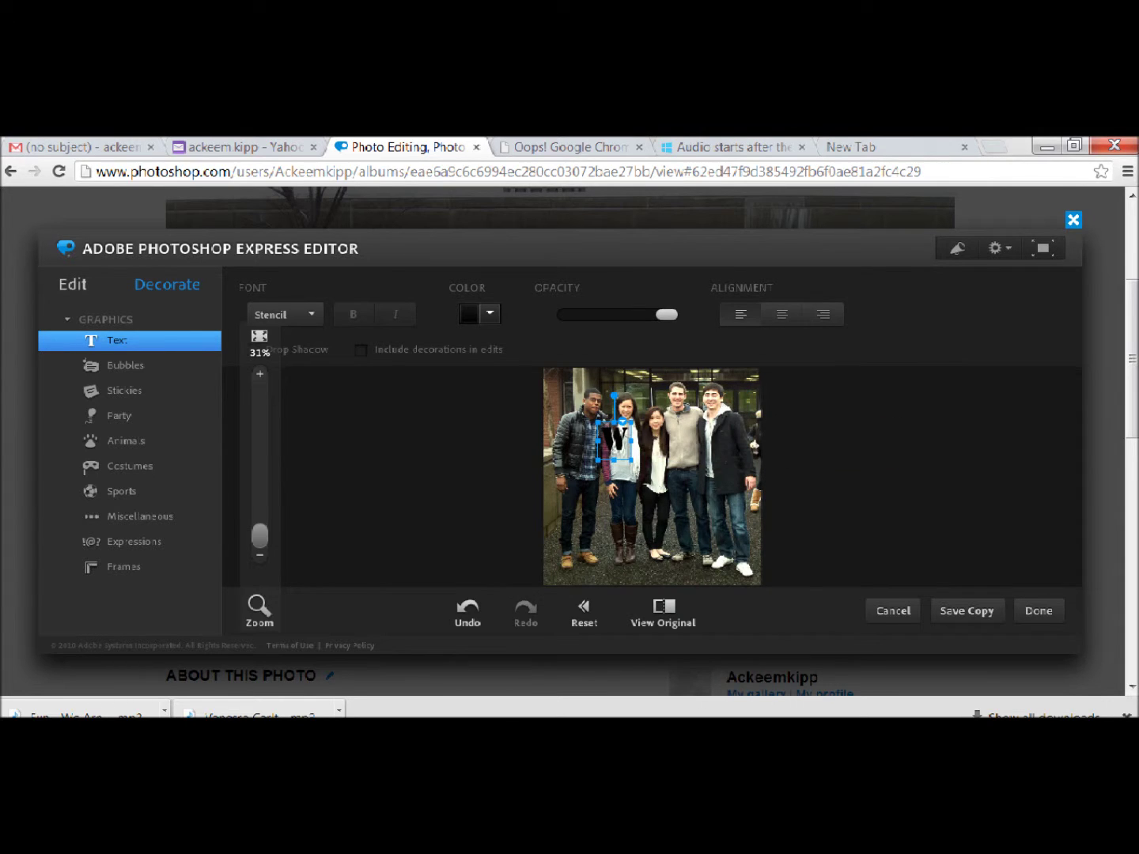
pyautogui.write('BT 307')
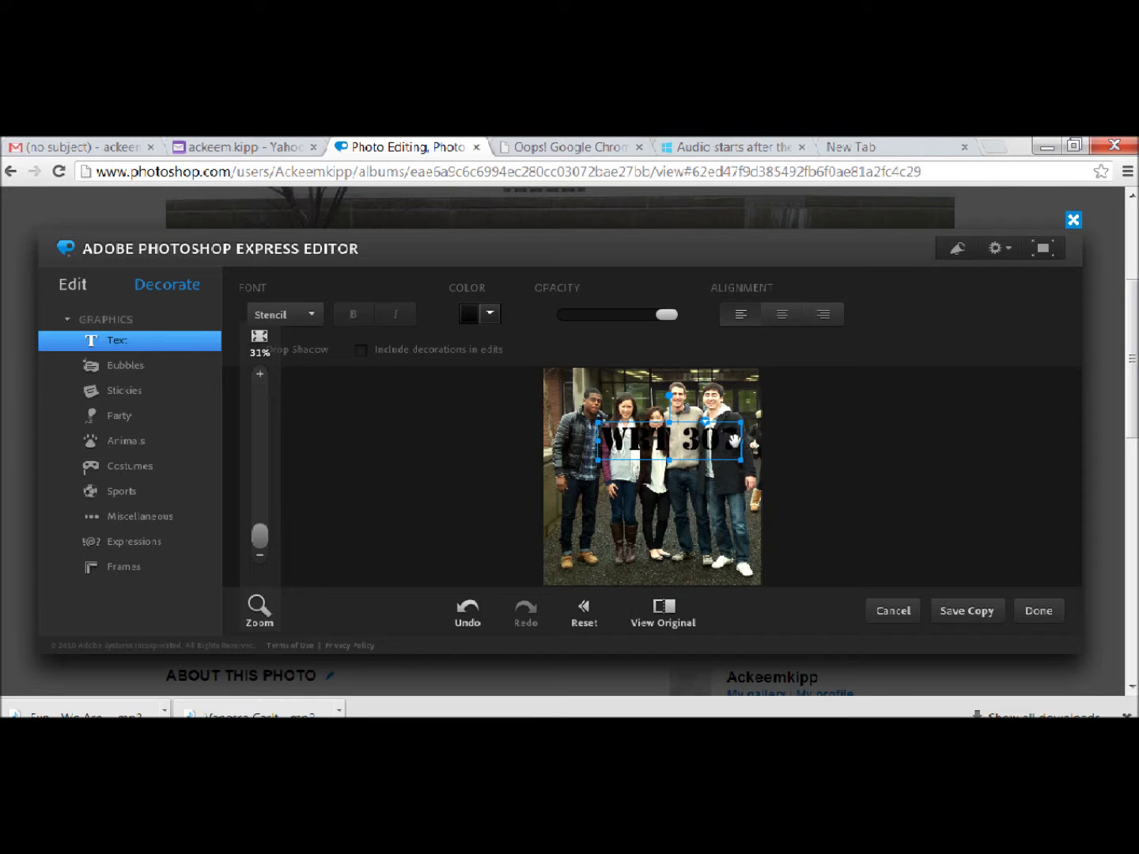
pyautogui.hotkey('ctrl', 'a')
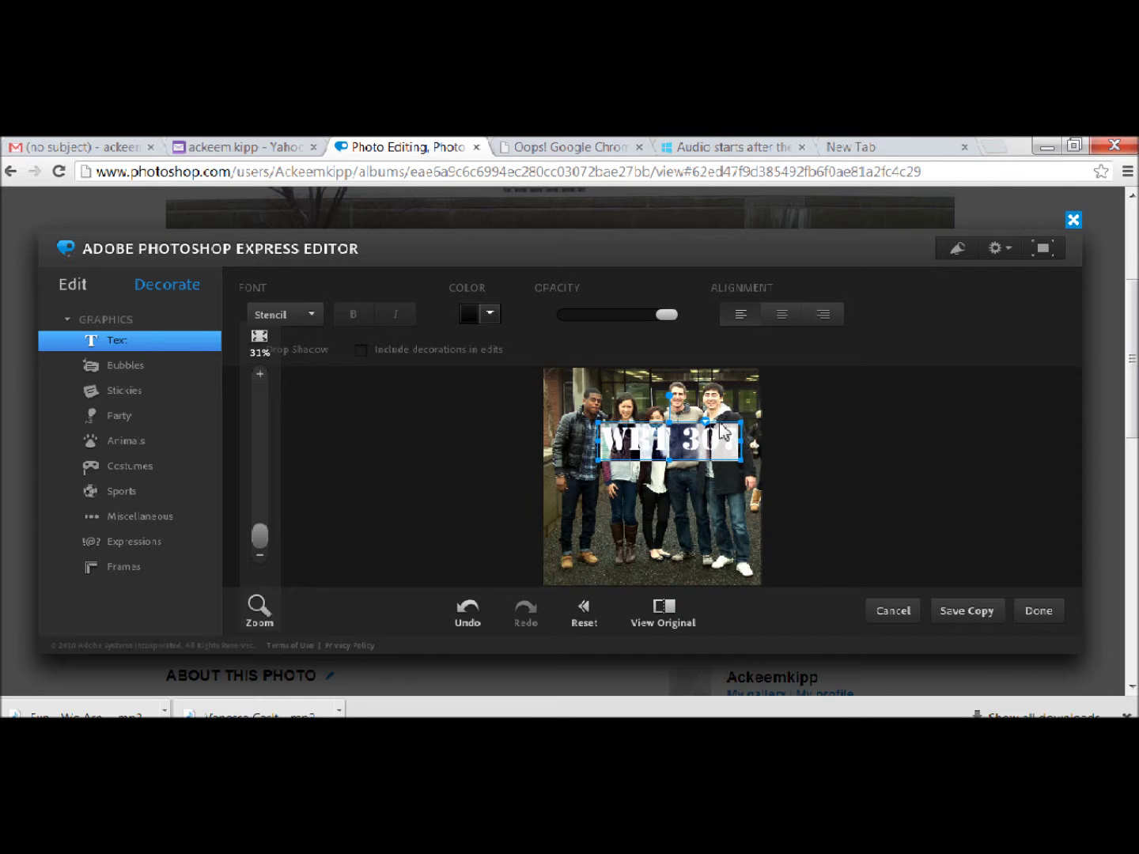
pyautogui.click(721, 432)
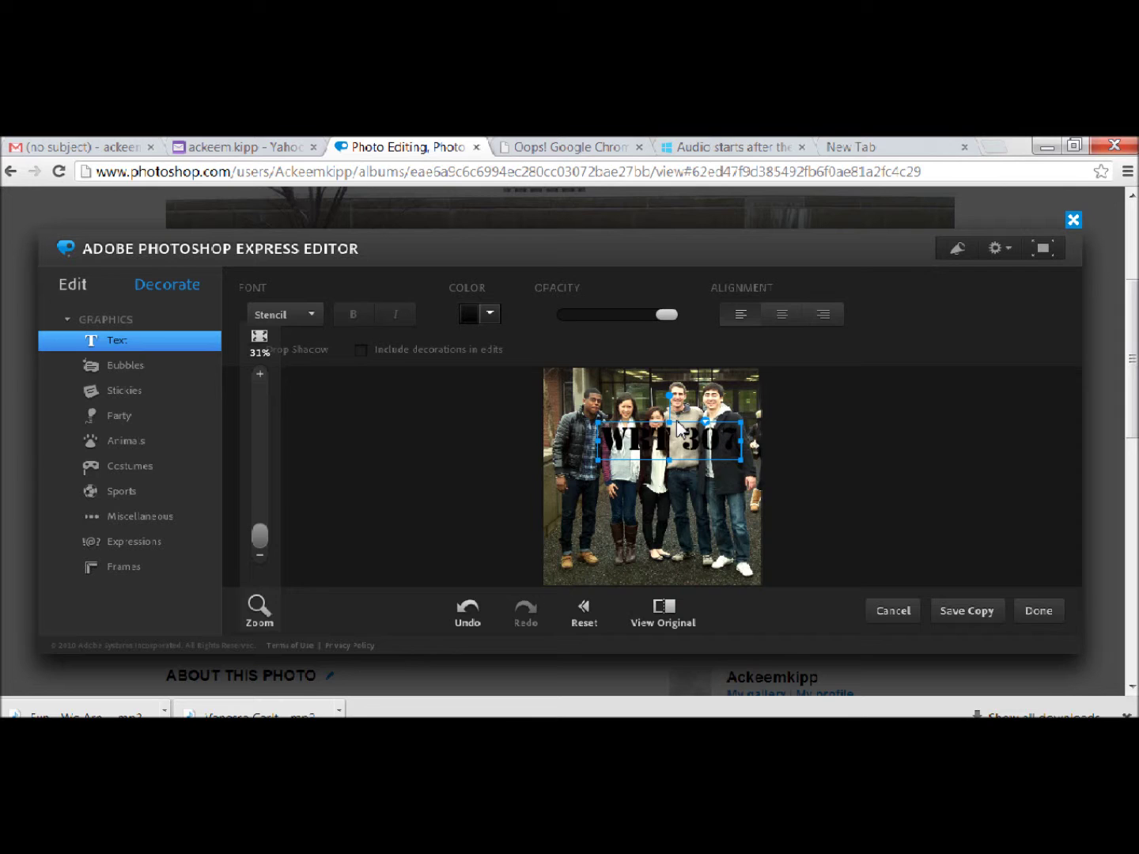
pyautogui.moveTo(668, 423); pyautogui.dragTo(653, 557)
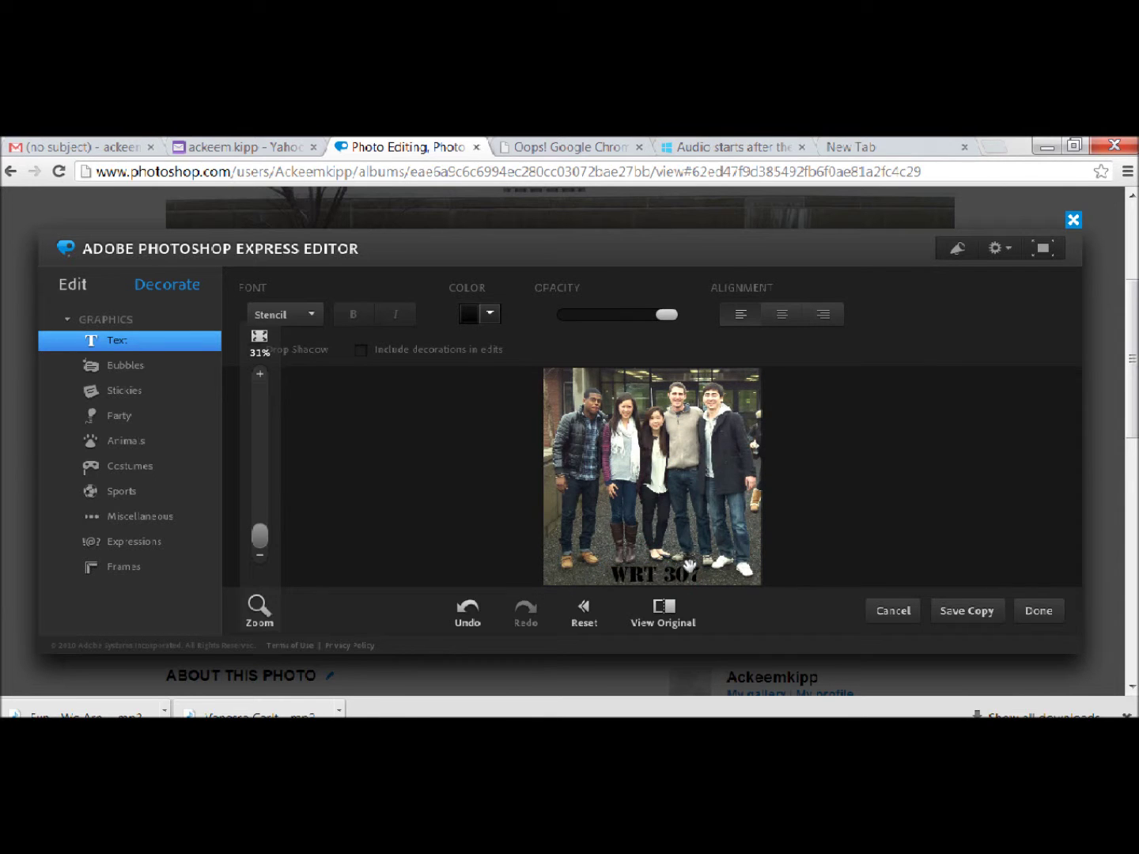
# - Change the 'WRT 307' caption colour from black to white
pyautogui.click(690, 565)
pyautogui.click(489, 314)
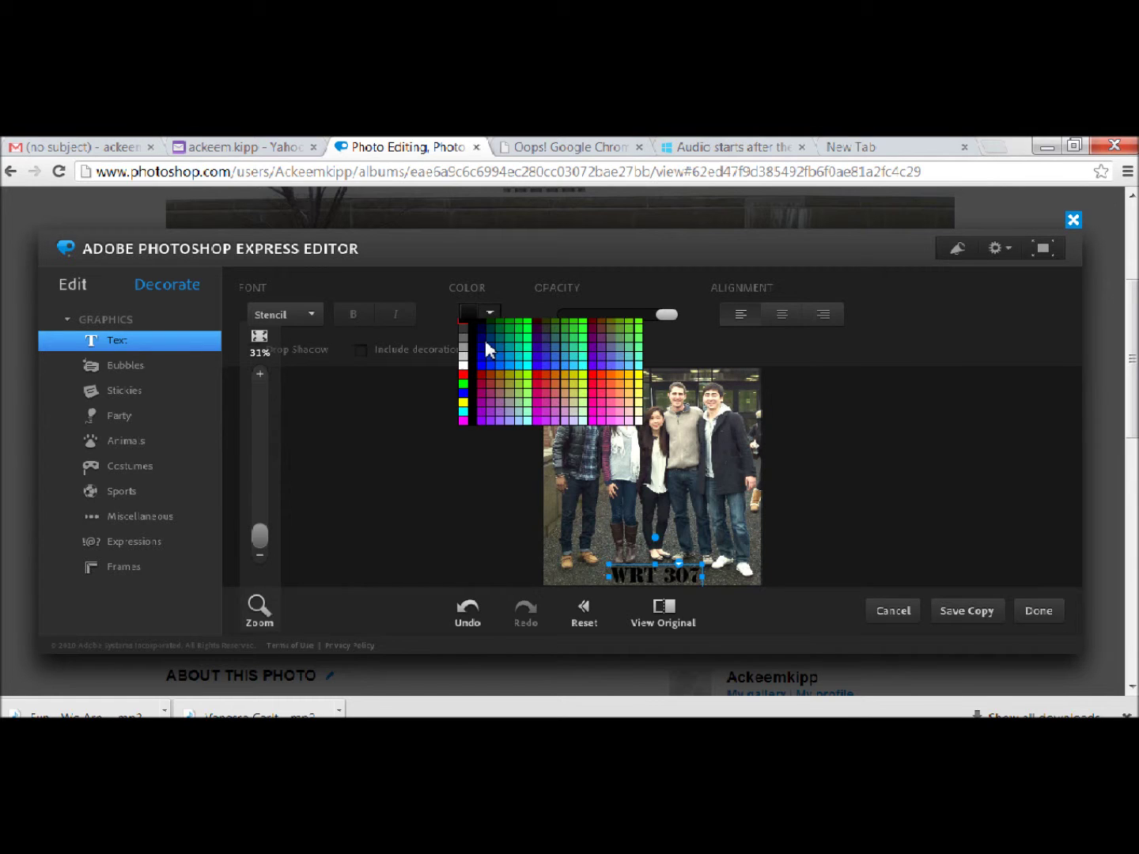
pyautogui.click(464, 375)
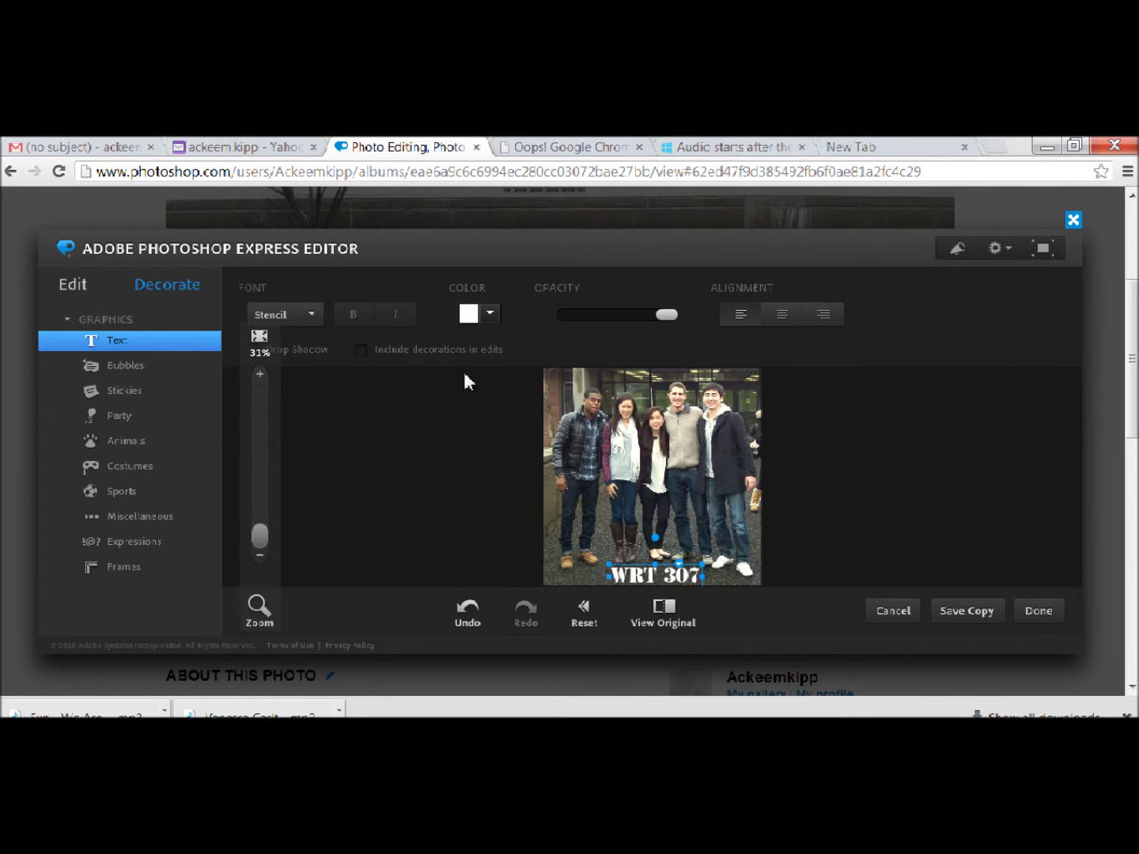